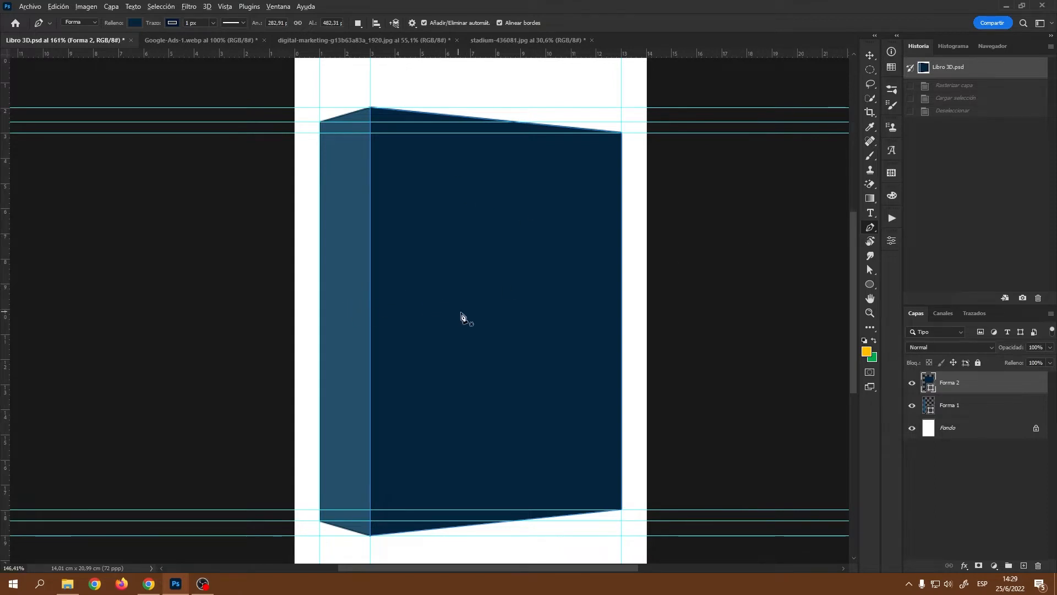
Step: Check the canvas width and height of the finished book document without changing them
scroll(459, 313, down, 1)
scroll(558, 286, down, 1)
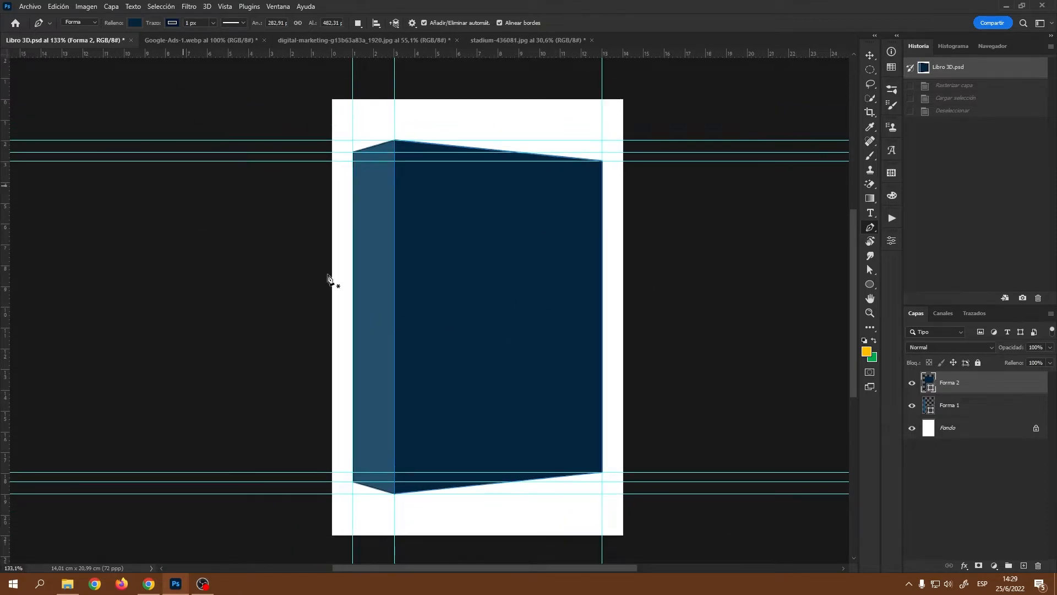
click(87, 6)
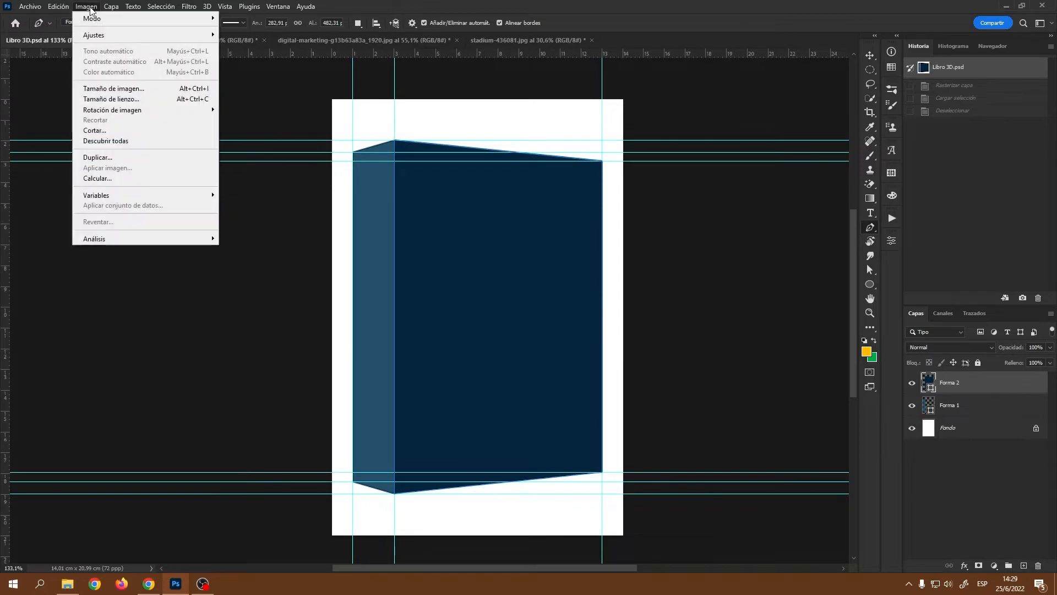
click(117, 99)
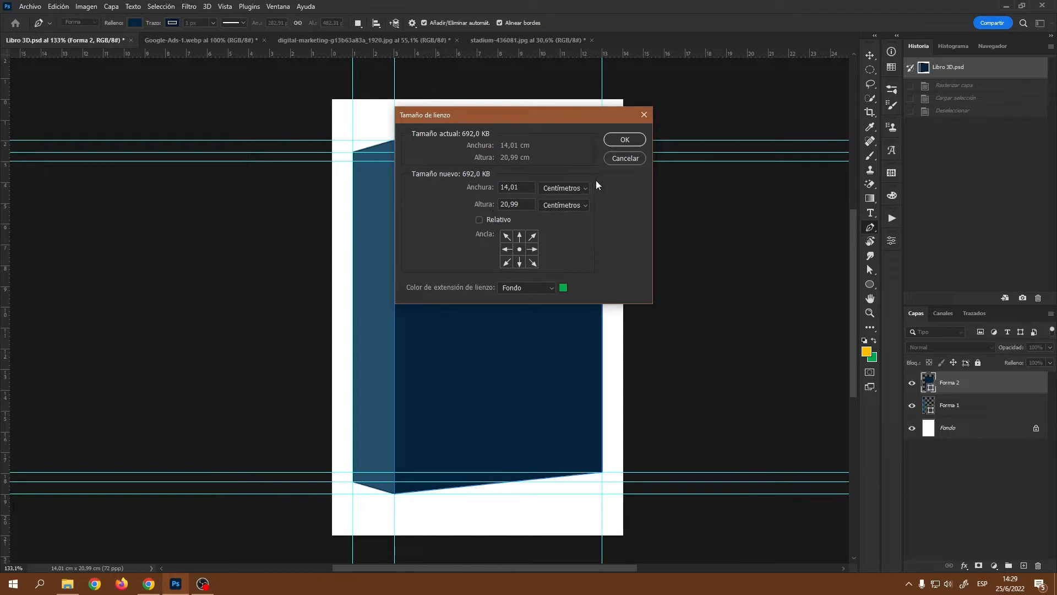
click(626, 139)
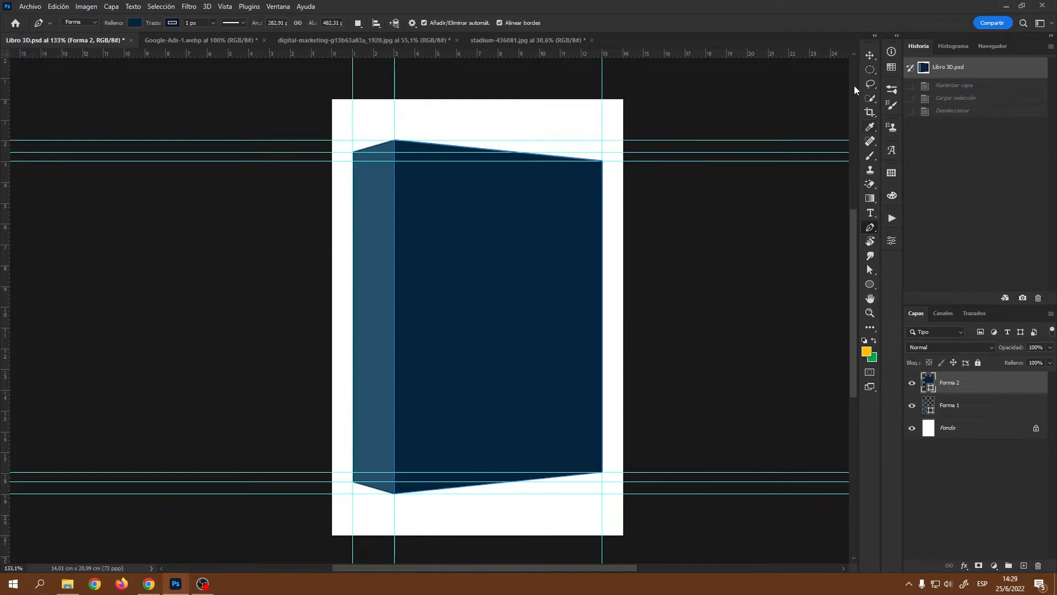
Step: Create a new 14 x 21 cm document at 300 ppi named "Libro 3D" with a white RGB background
click(870, 57)
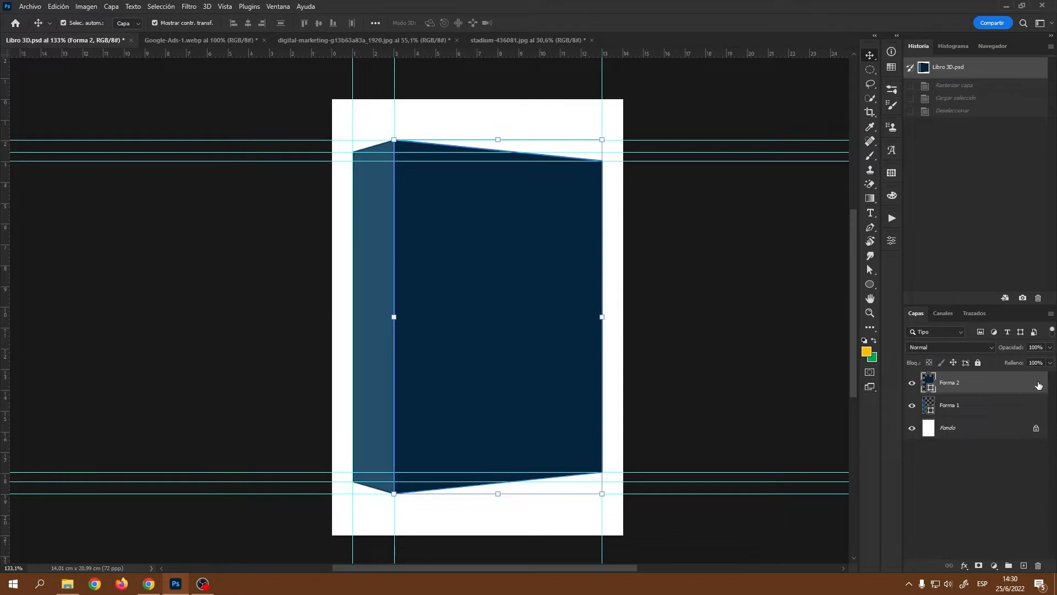
click(30, 7)
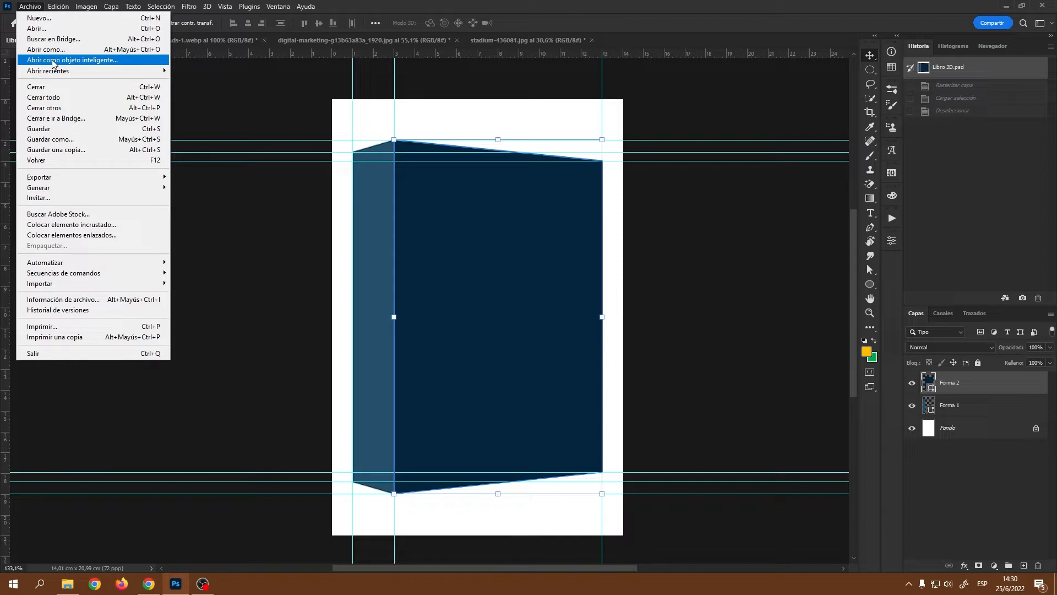
click(63, 20)
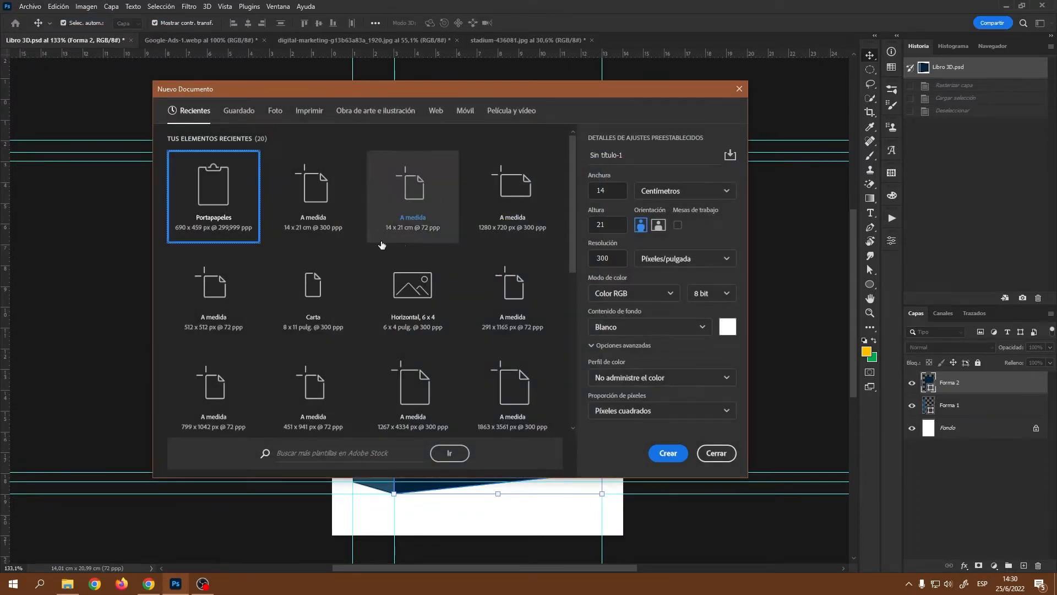
click(325, 200)
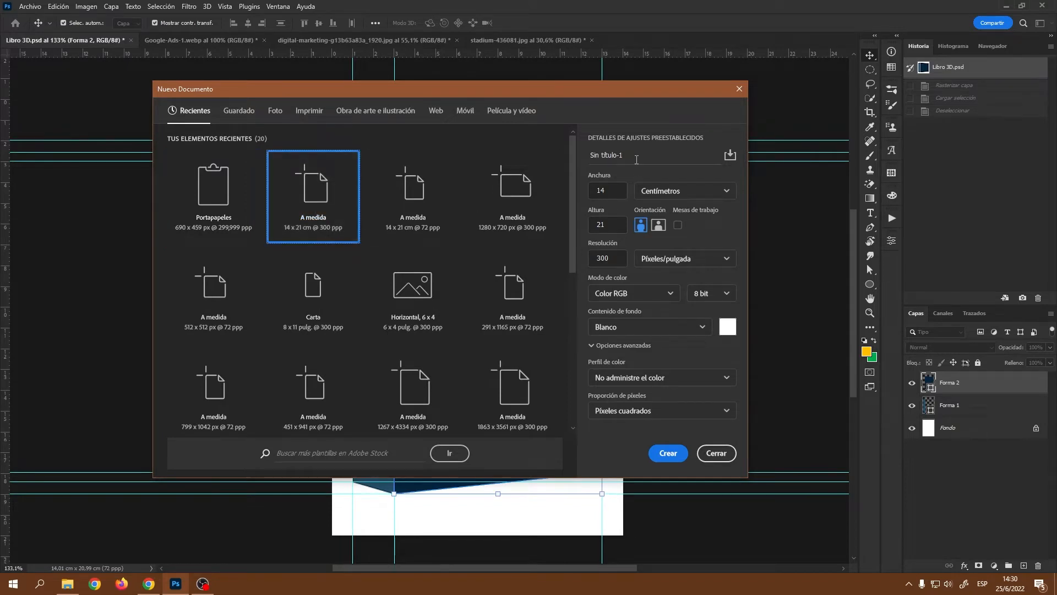
drag(634, 156, 572, 169)
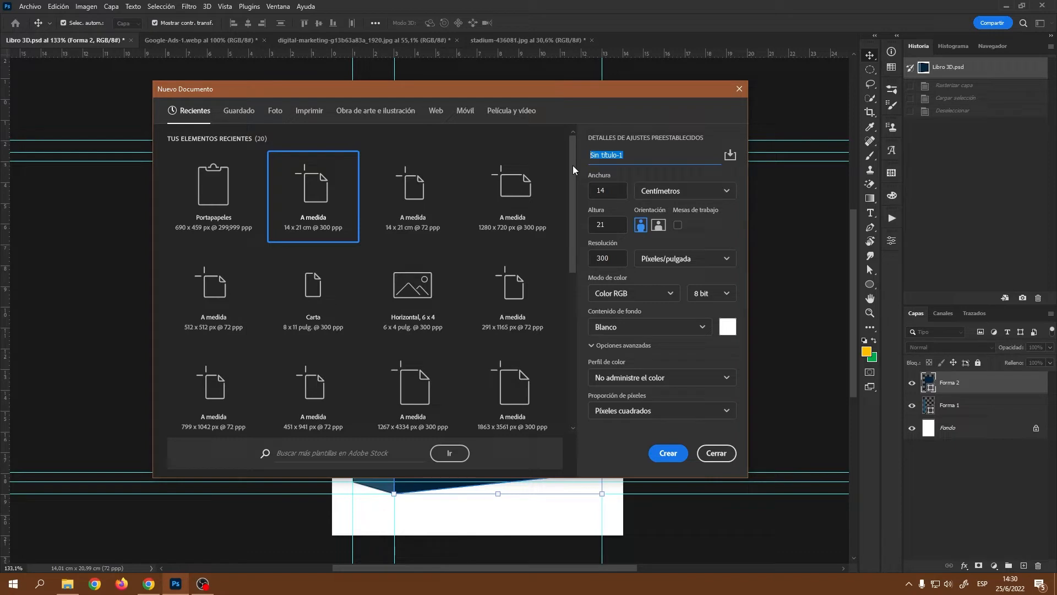
text(Librio)
click(668, 455)
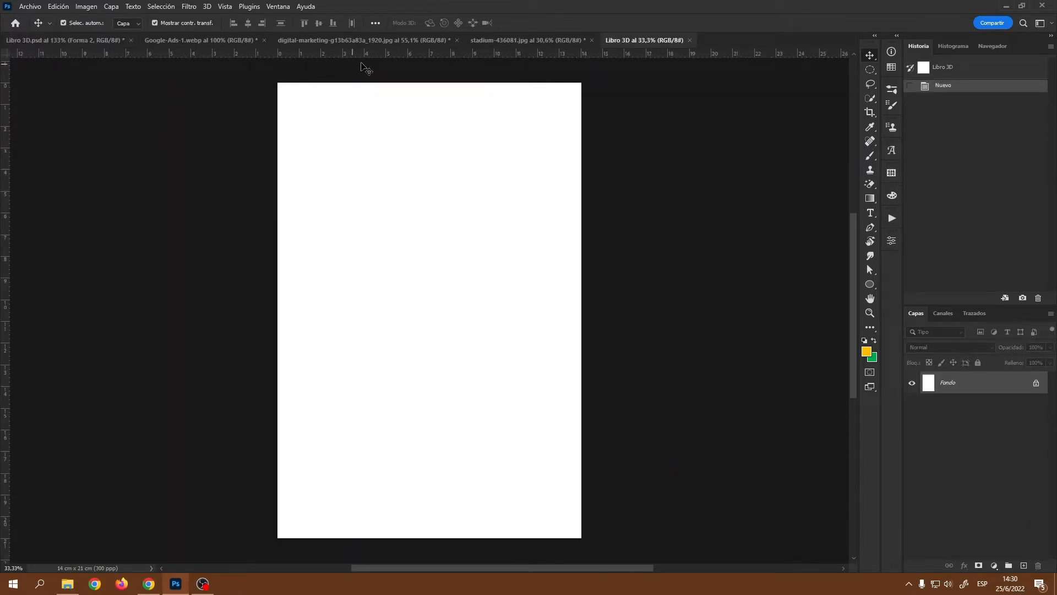
Step: Place vertical guides at about 1, 3 and 13 cm across the blank page
scroll(392, 142, up, 1)
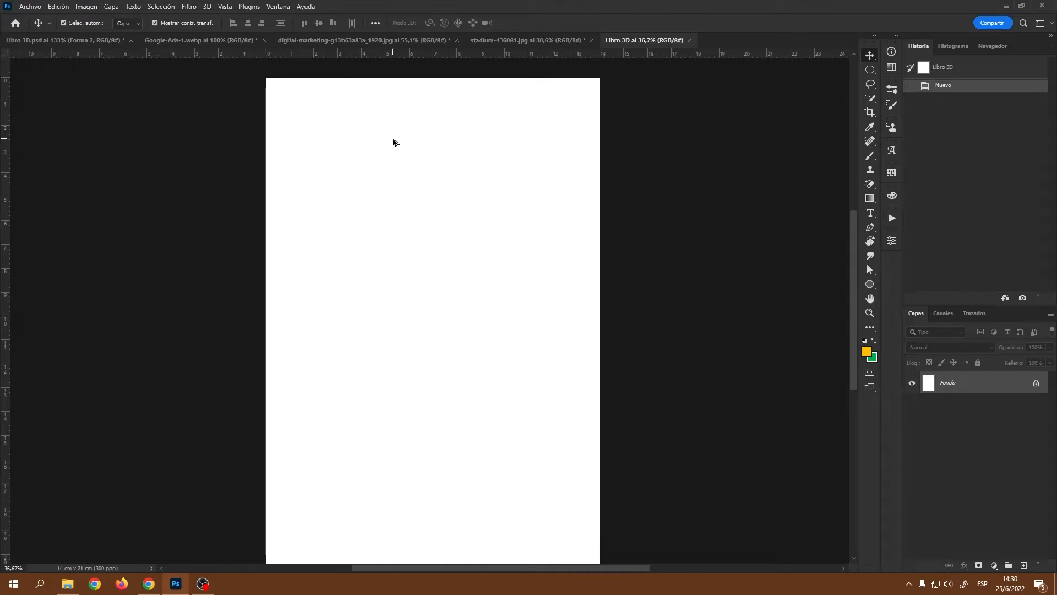
scroll(392, 142, down, 1)
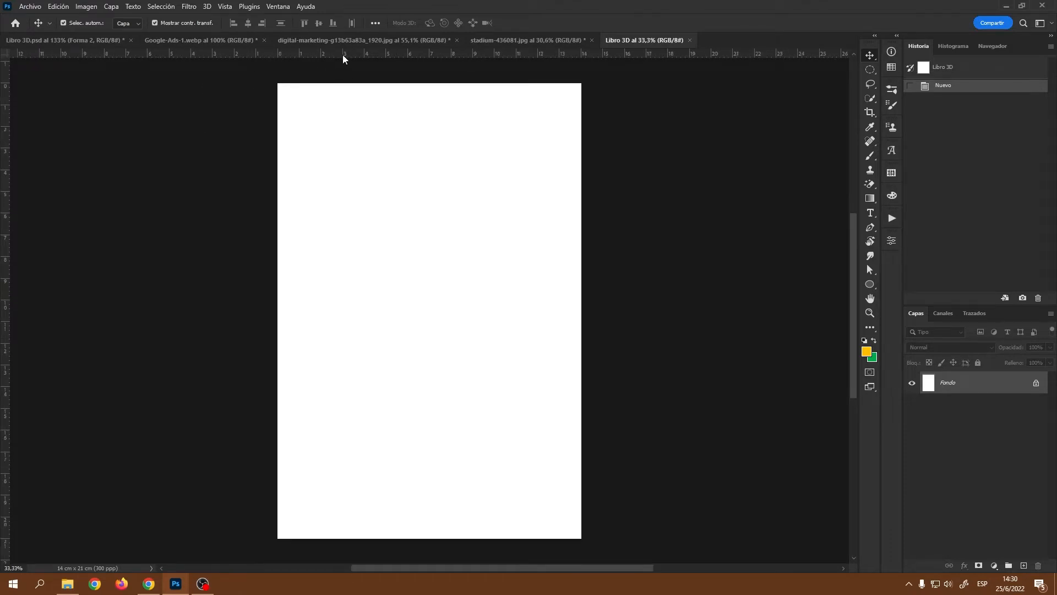
drag(8, 138, 299, 157)
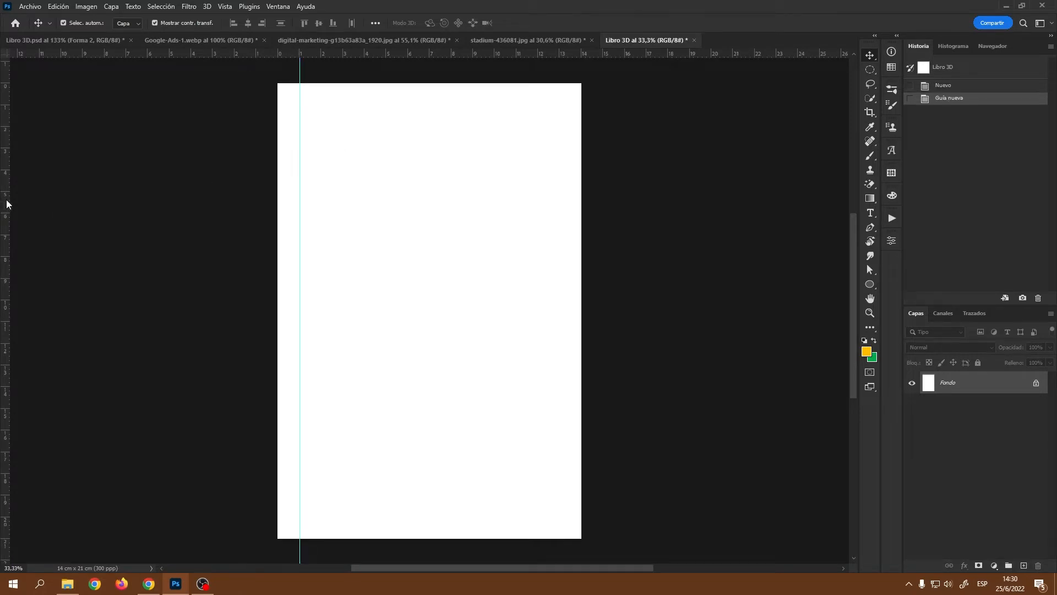
drag(7, 203, 343, 183)
drag(9, 217, 560, 212)
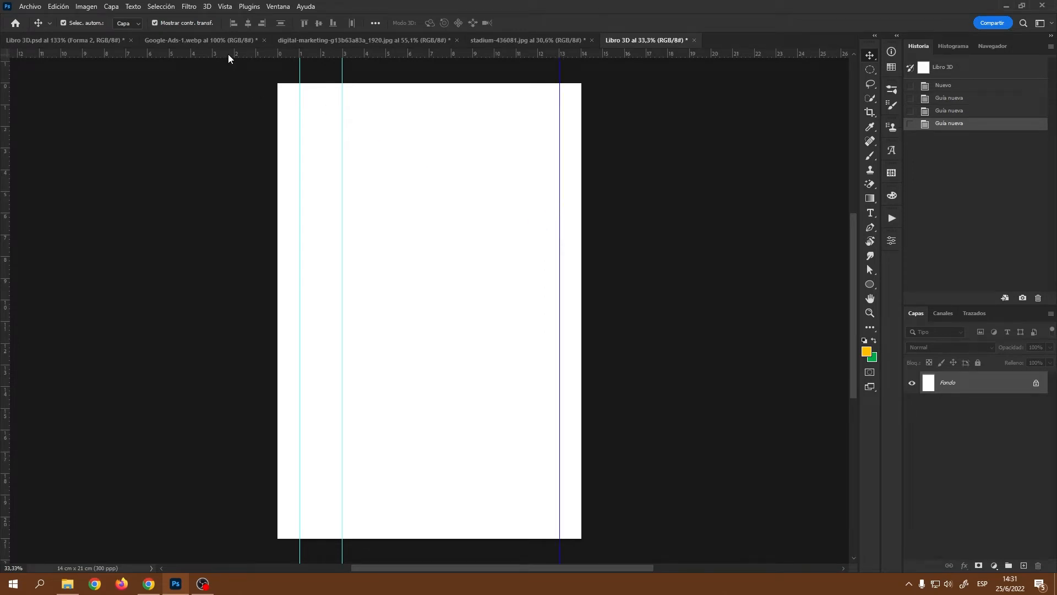
Step: Place three horizontal guides near the page's upper edge at about 2, 2.5 and 3 cm
drag(237, 54, 205, 126)
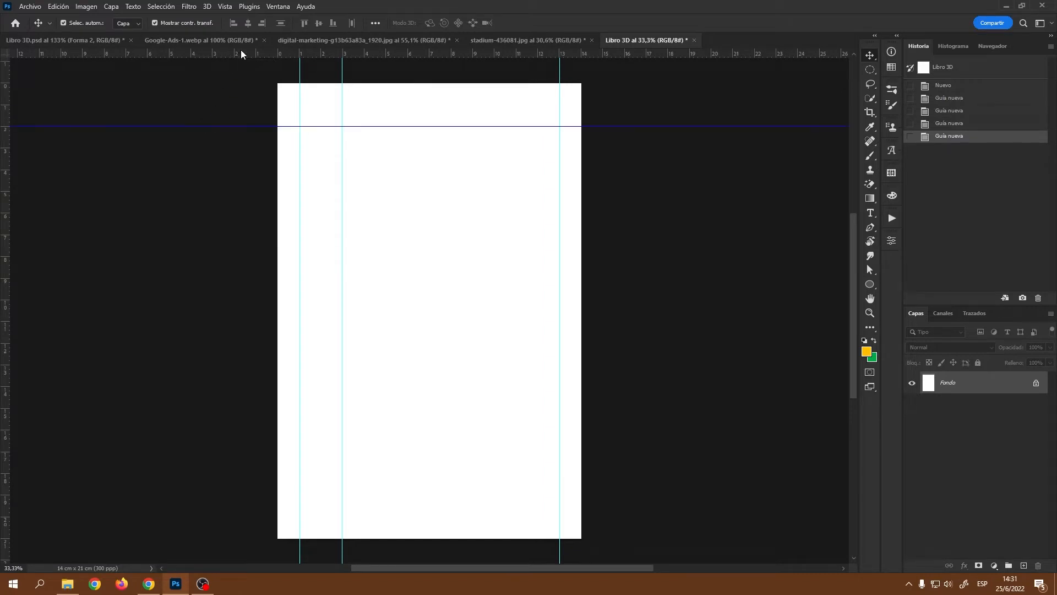
drag(240, 51, 219, 148)
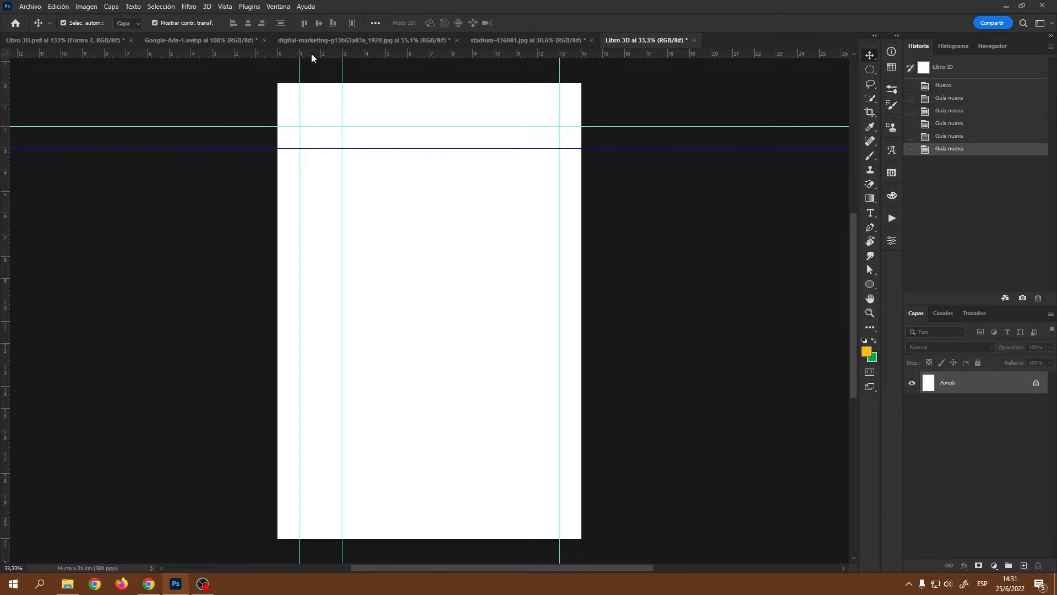
drag(312, 55, 279, 138)
Step: Place three horizontal guides near the page's lower edge at about 18, 18.5 and 19 cm
drag(358, 55, 361, 493)
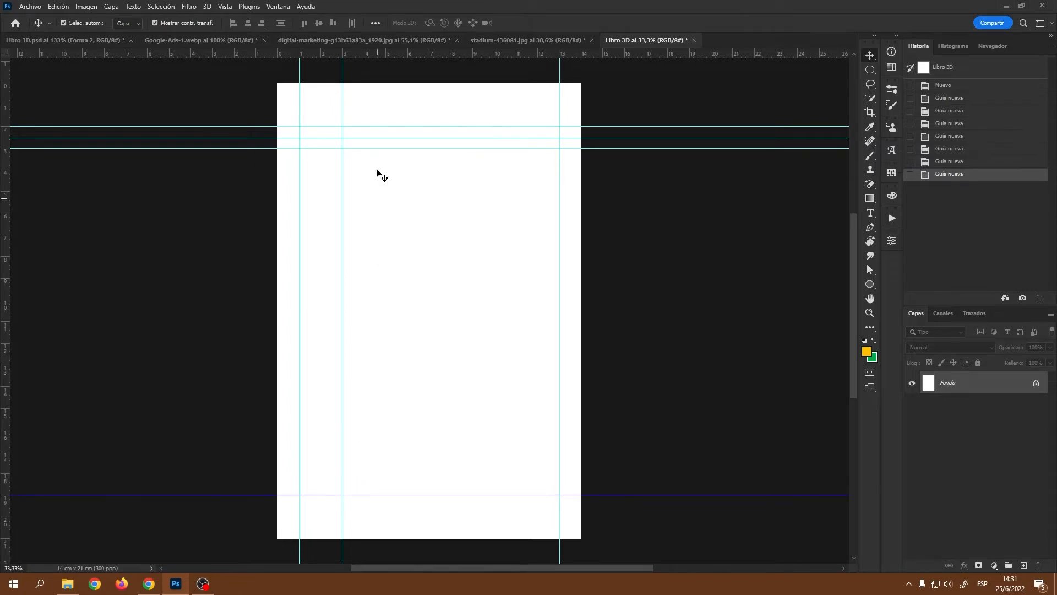
drag(365, 51, 349, 472)
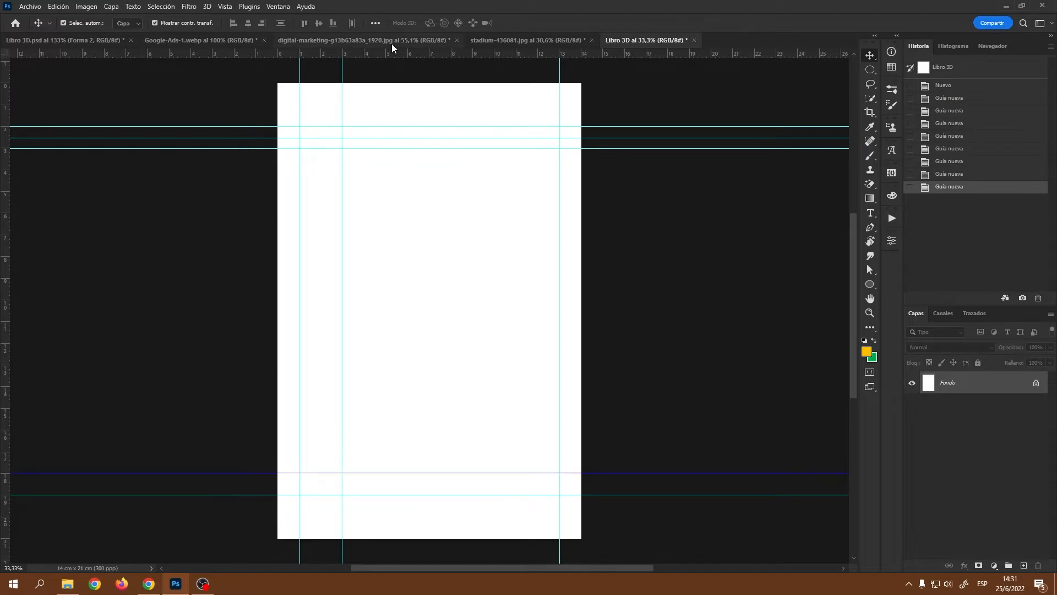
drag(388, 52, 333, 484)
Step: Examine how the spine and cover corners meet the guides in Libro 3D.psd, and return to the new document
click(72, 40)
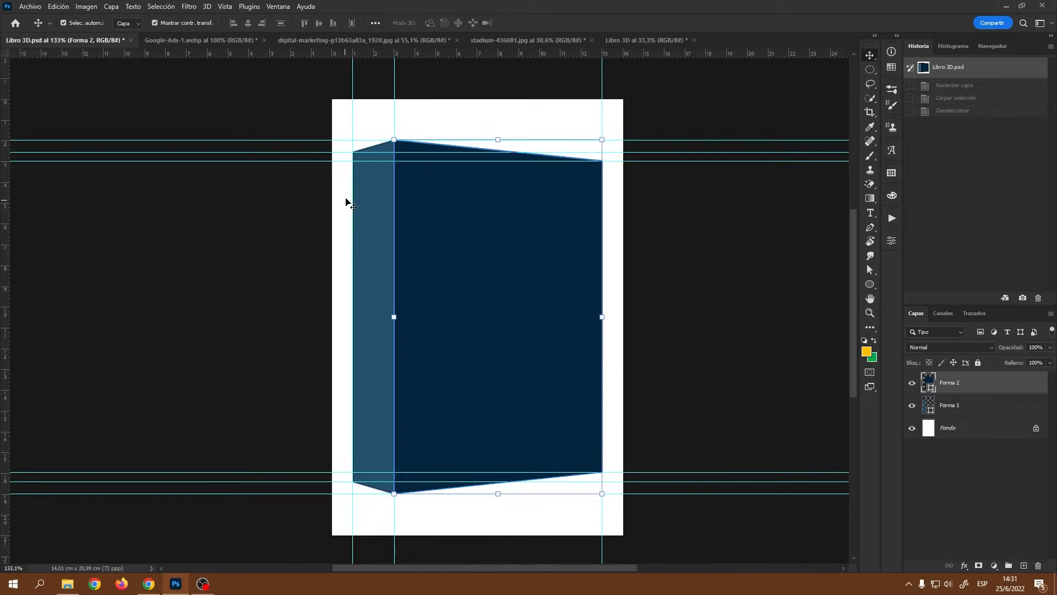
scroll(402, 154, up, 5)
scroll(403, 153, down, 3)
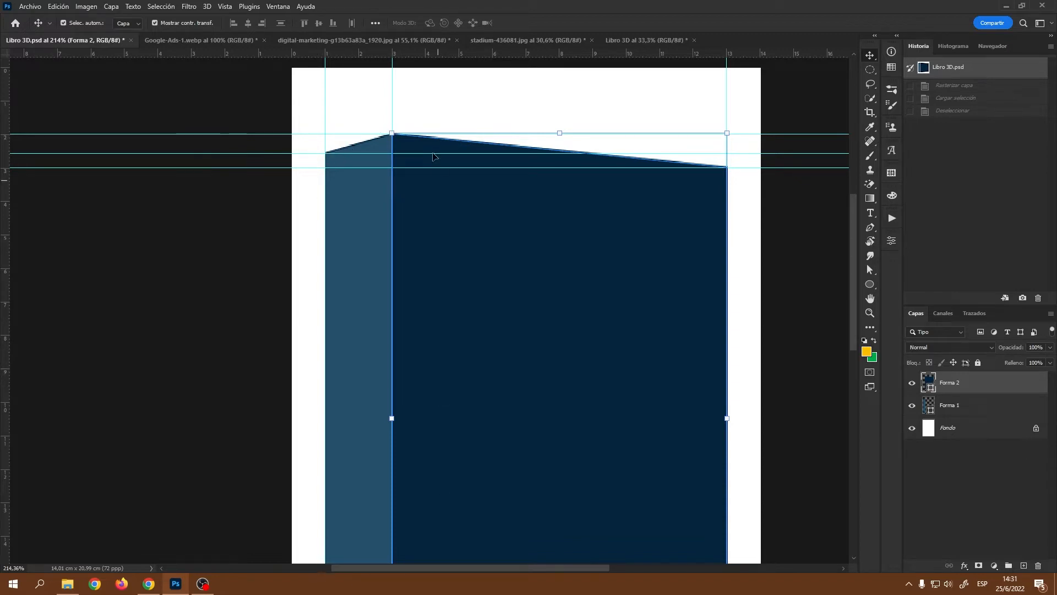
click(625, 42)
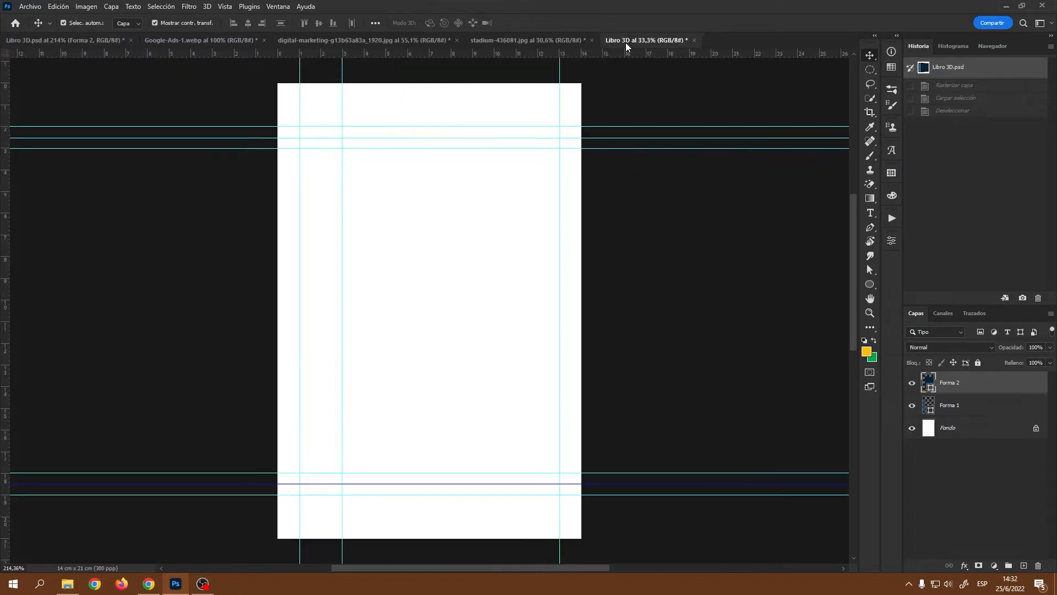
Step: Ready the Pen tool for drawing shapes with a dark blue fill and no stroke
click(870, 227)
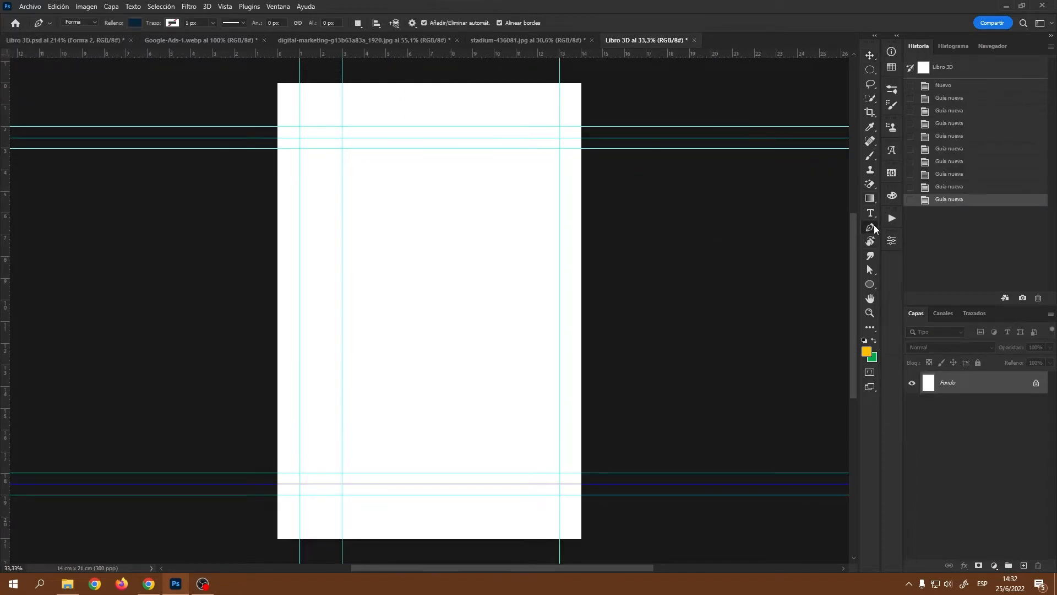
click(134, 23)
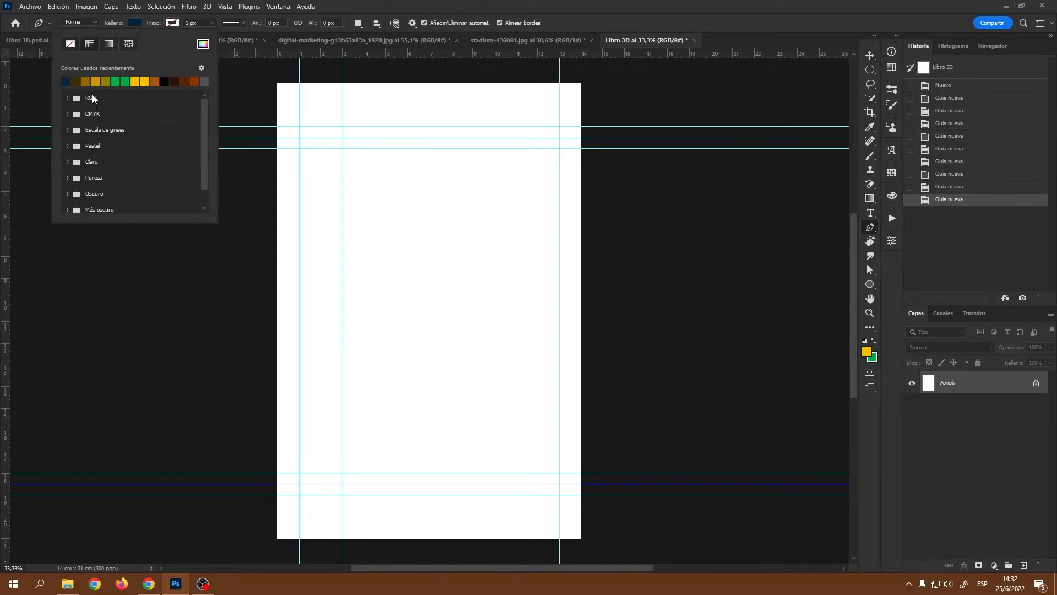
click(173, 23)
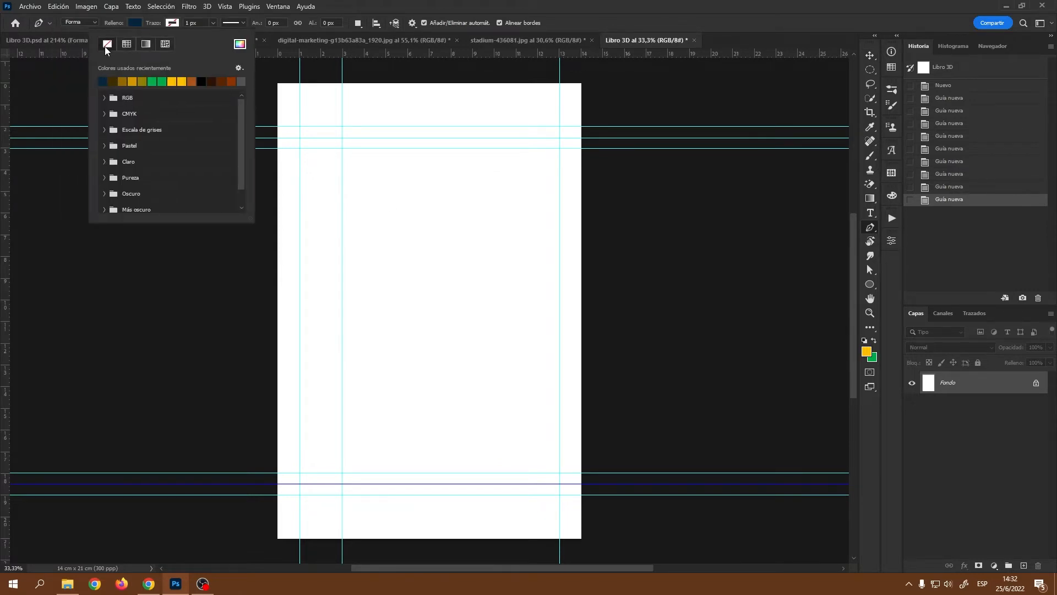
click(517, 2)
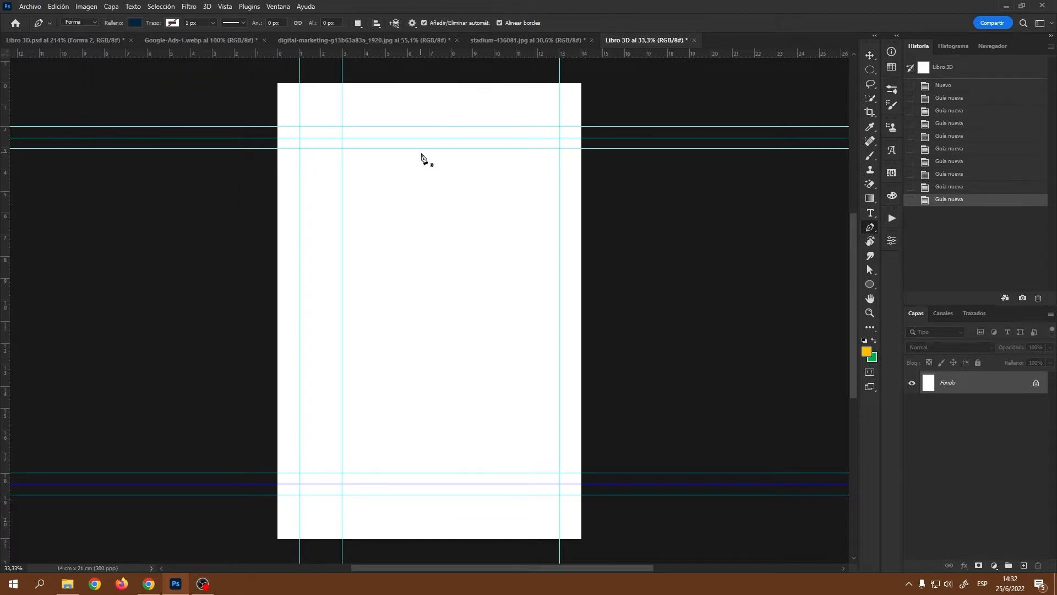
Step: Draw the closed four-point spine shape between the 1 and 3 cm vertical guides, slanting its ends between the outer and middle horizontal guides
scroll(335, 169, up, 2)
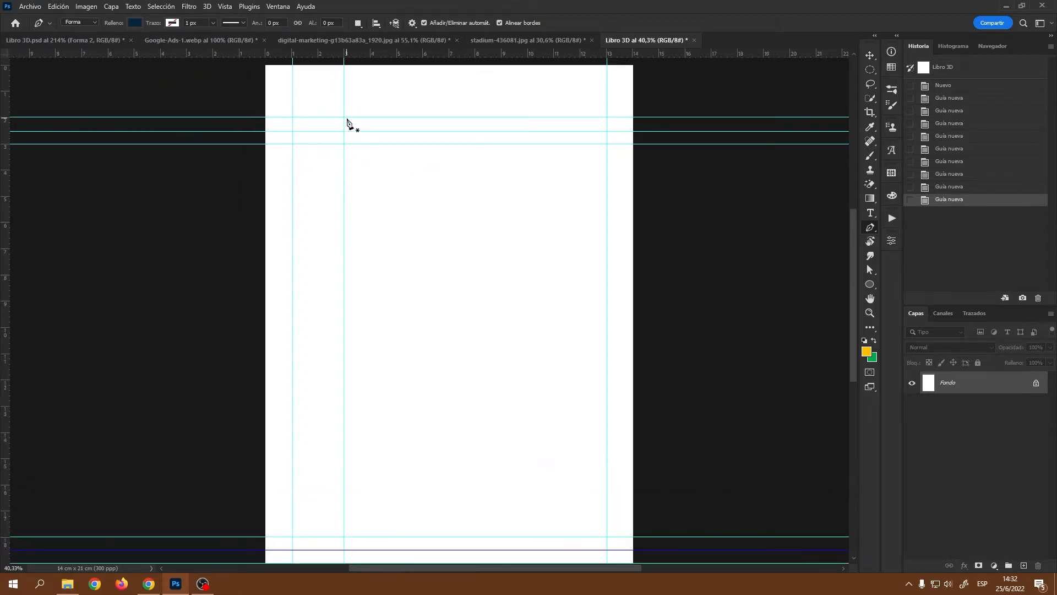
scroll(343, 121, up, 3)
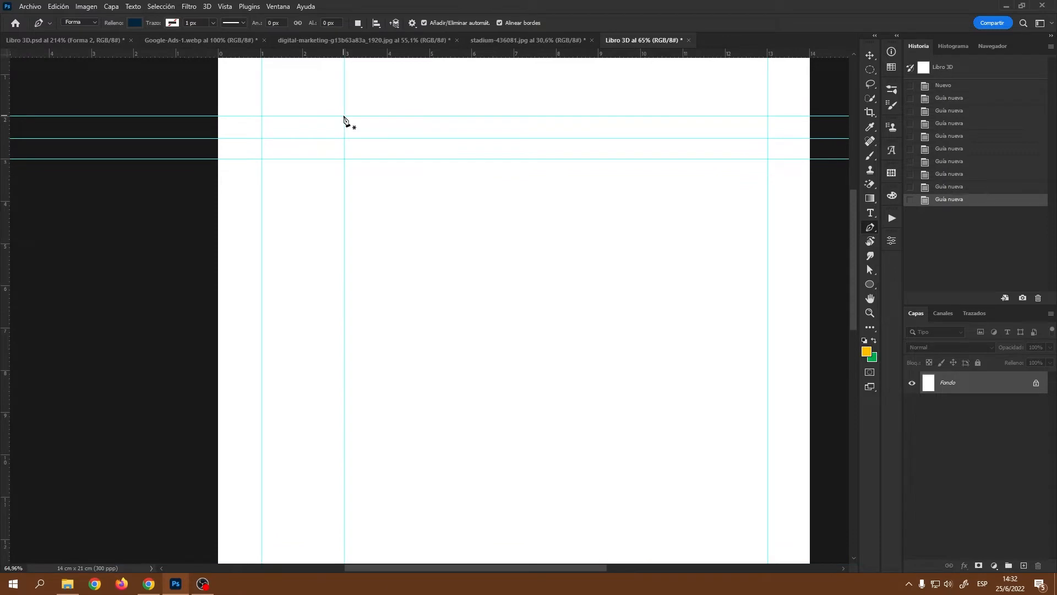
click(344, 116)
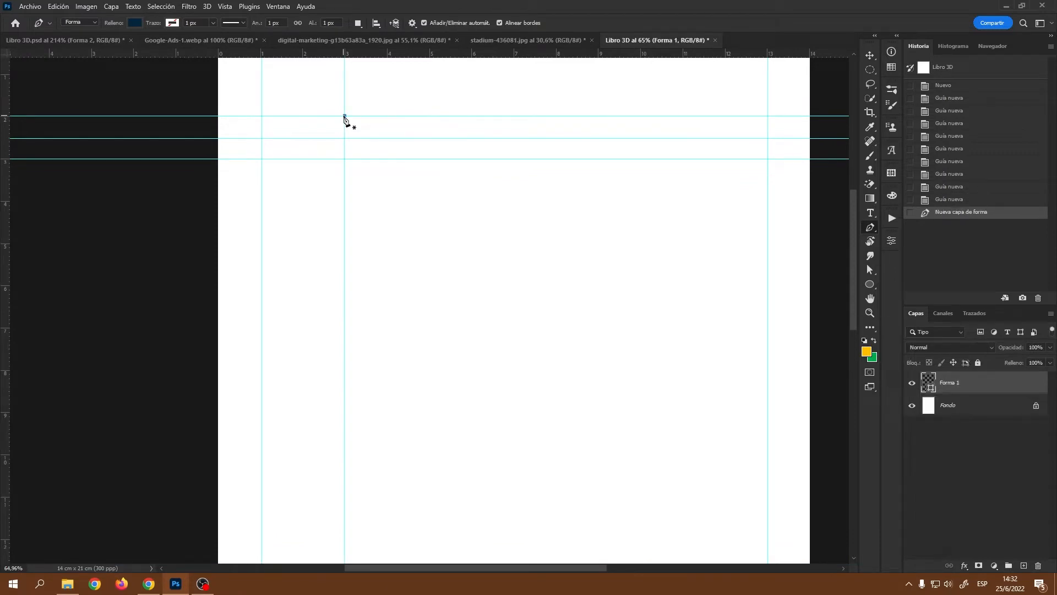
click(262, 138)
scroll(280, 220, down, 8)
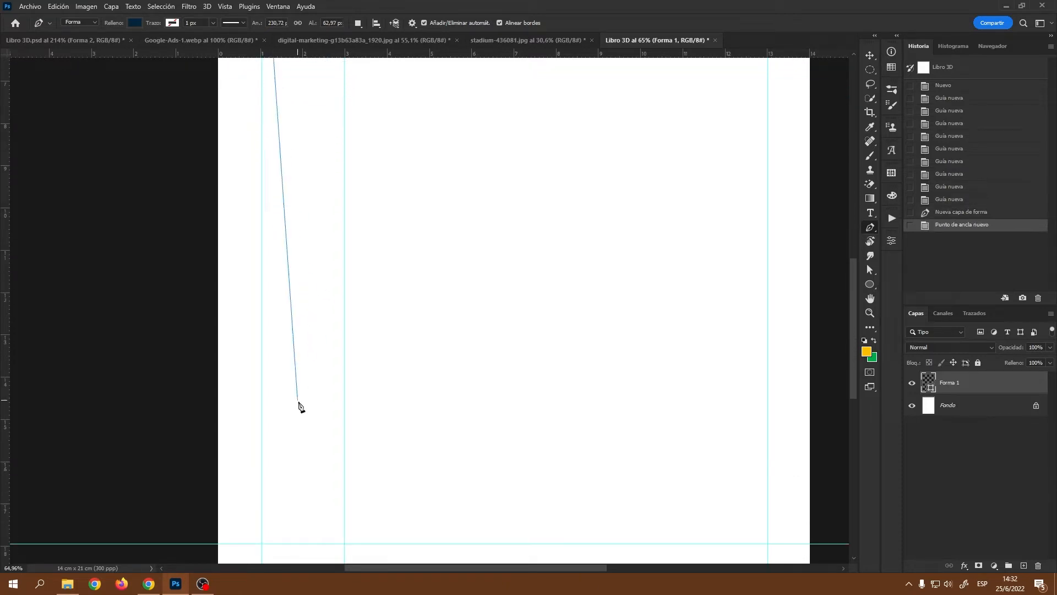
scroll(294, 435, down, 3)
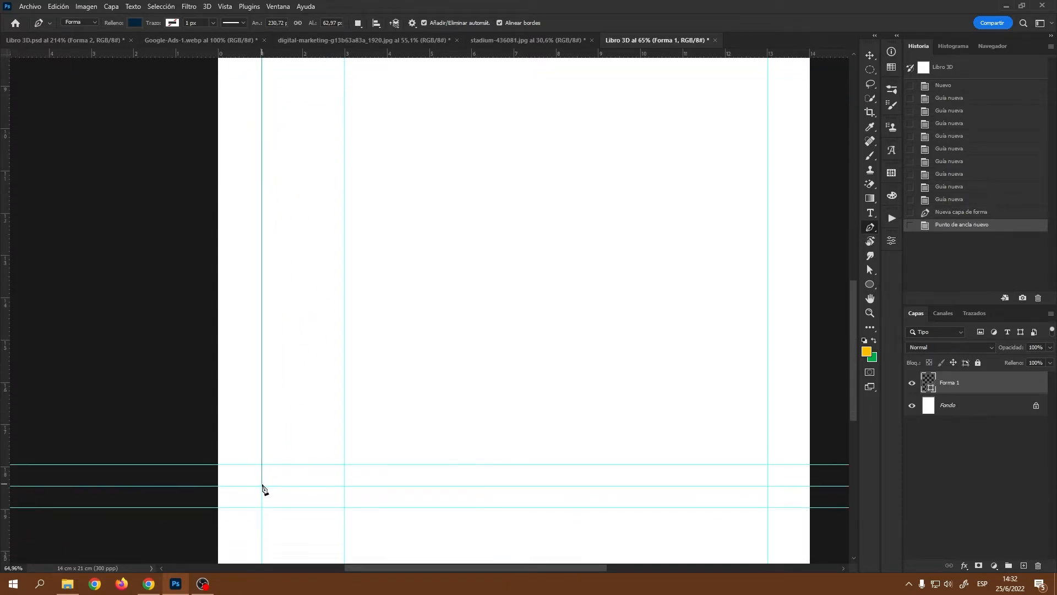
click(262, 486)
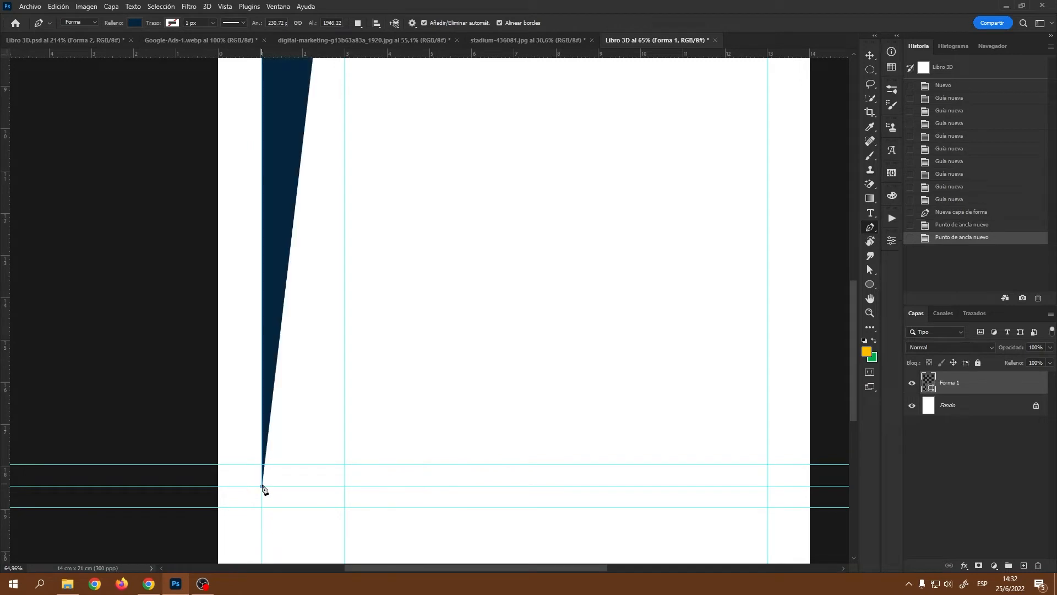
click(346, 507)
scroll(350, 465, up, 1)
scroll(350, 465, up, 10)
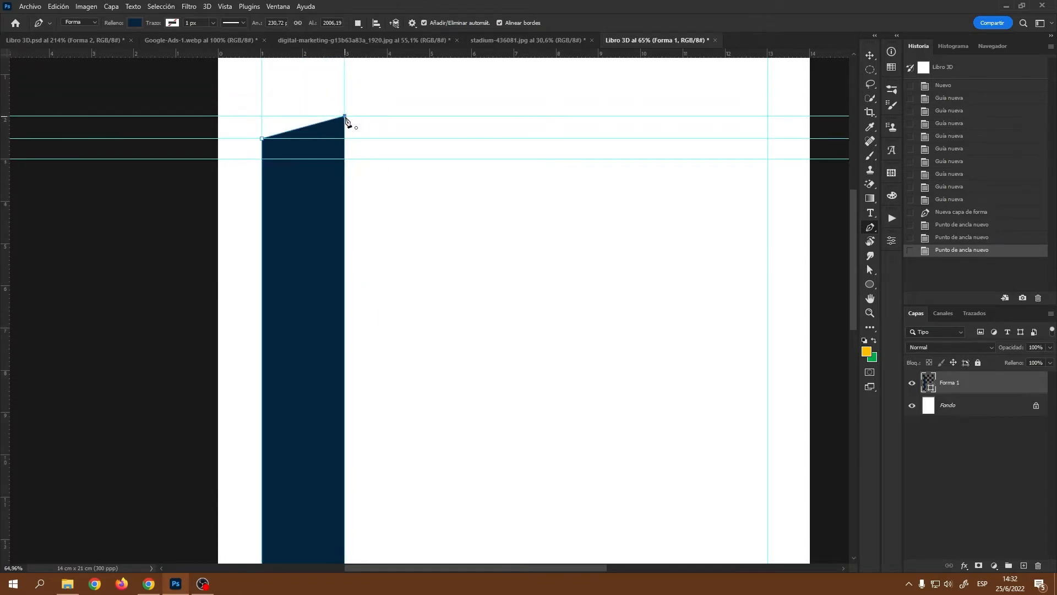
click(345, 117)
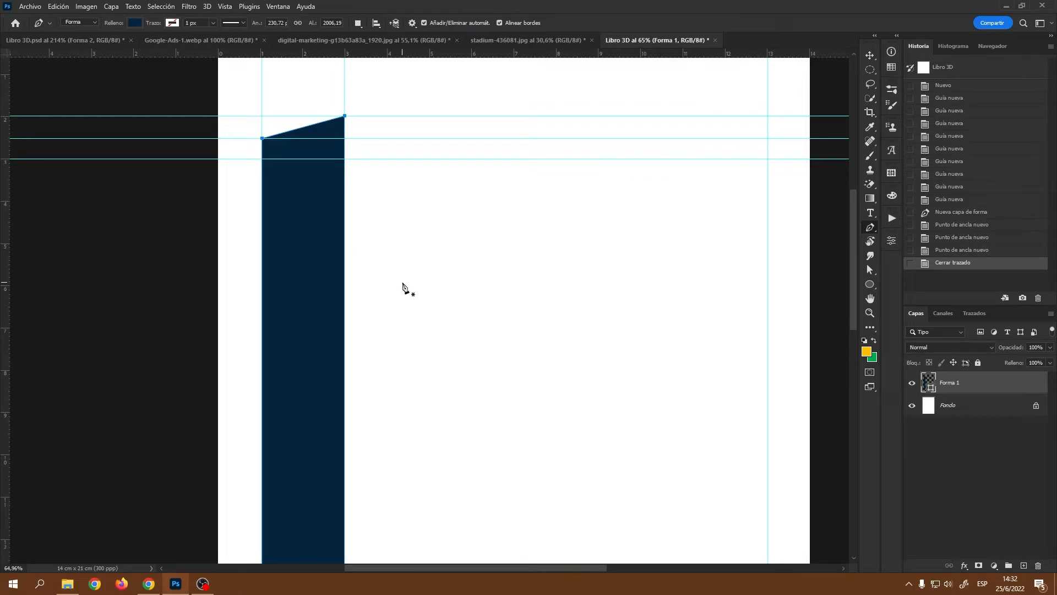
alt+scroll(573, 337, down, 2)
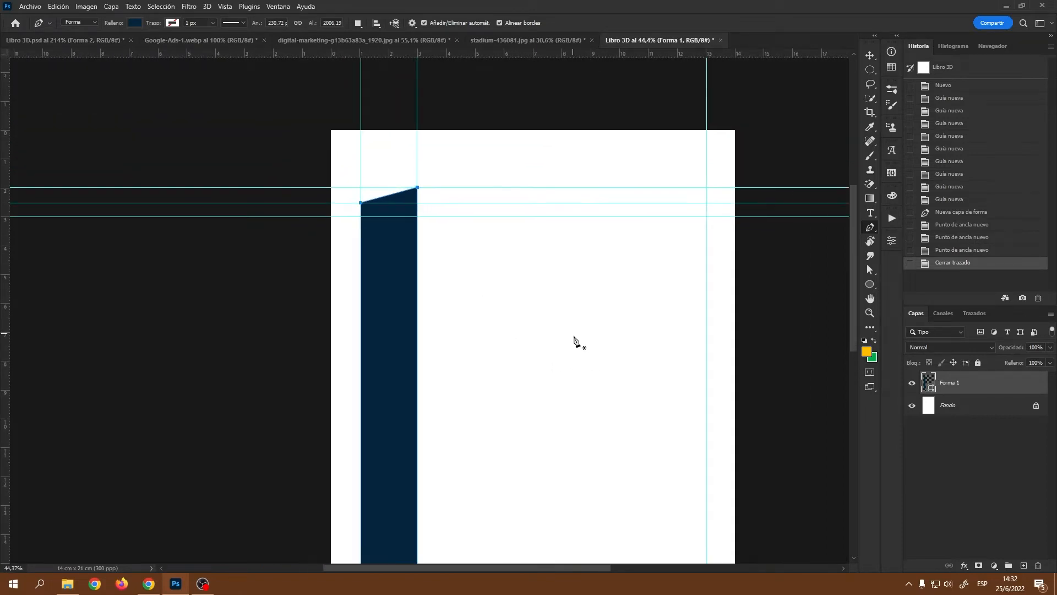
scroll(574, 339, down, 3)
alt+scroll(571, 344, down, 2)
scroll(566, 339, down, 3)
scroll(565, 341, down, 1)
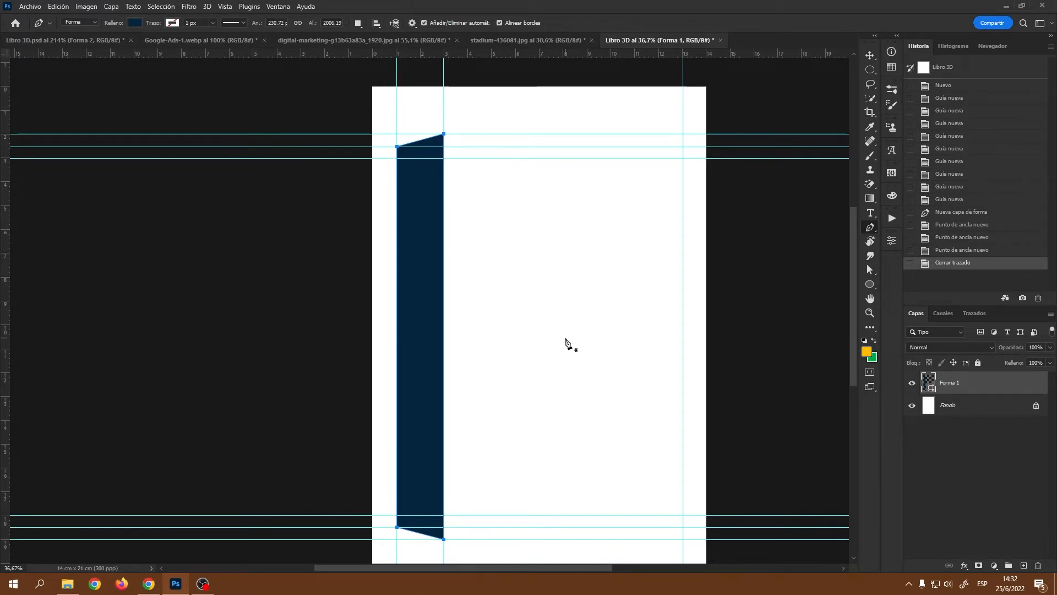
Step: Try a grey fill on the spine shape and return it to dark blue
click(135, 23)
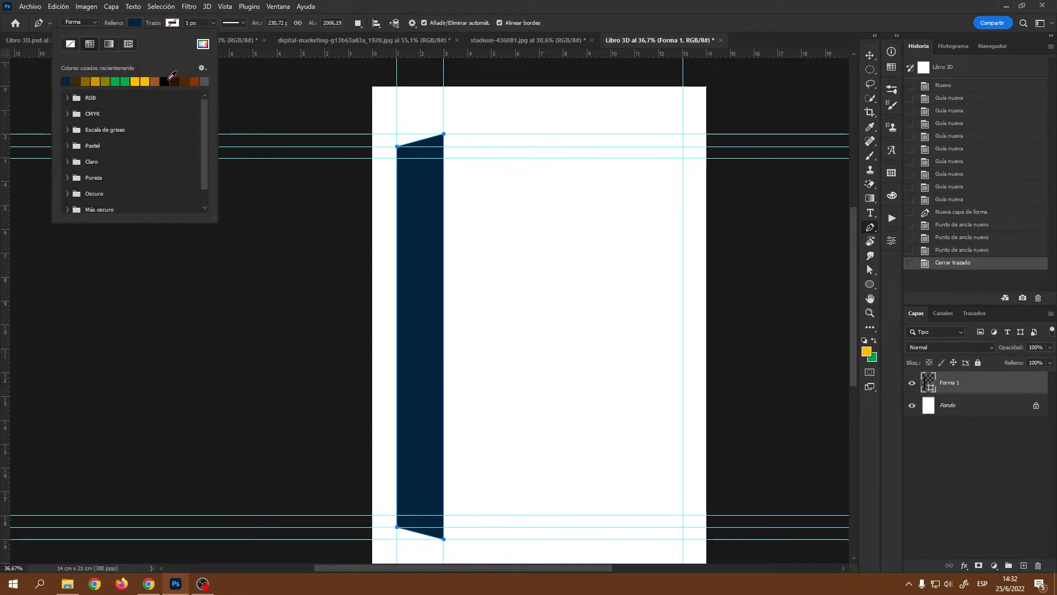
click(206, 80)
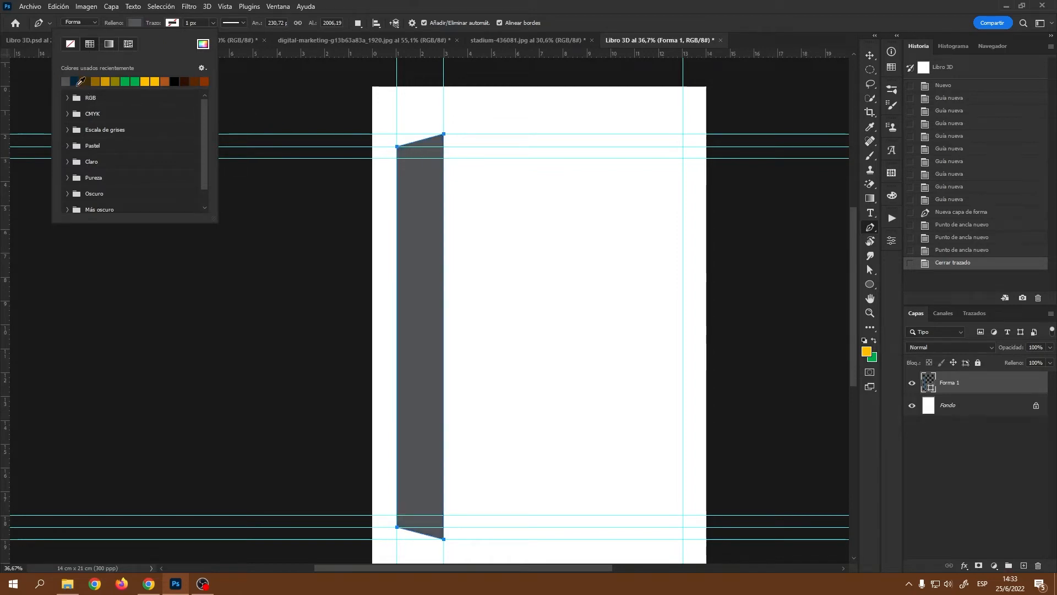
click(75, 80)
Step: Deselect the spine layer and choose a dark brown fill for the next Pen tool shape
click(971, 463)
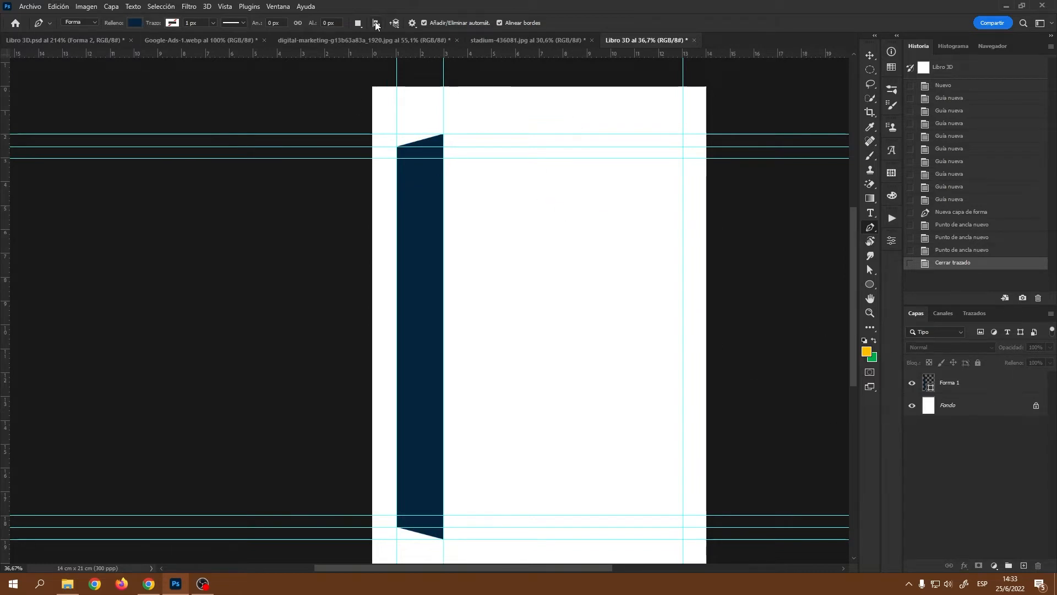
click(134, 22)
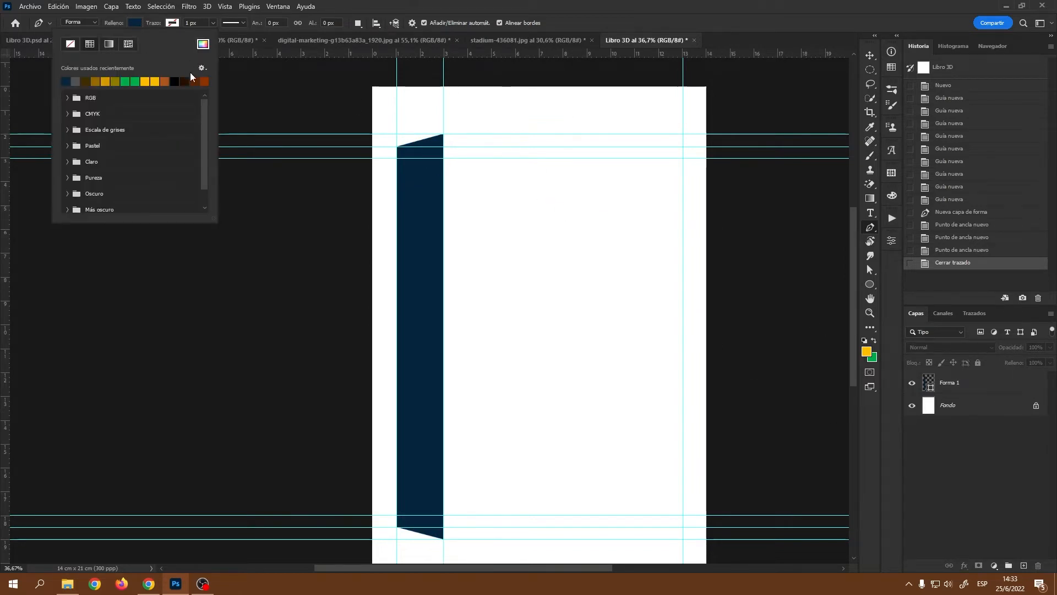
click(196, 81)
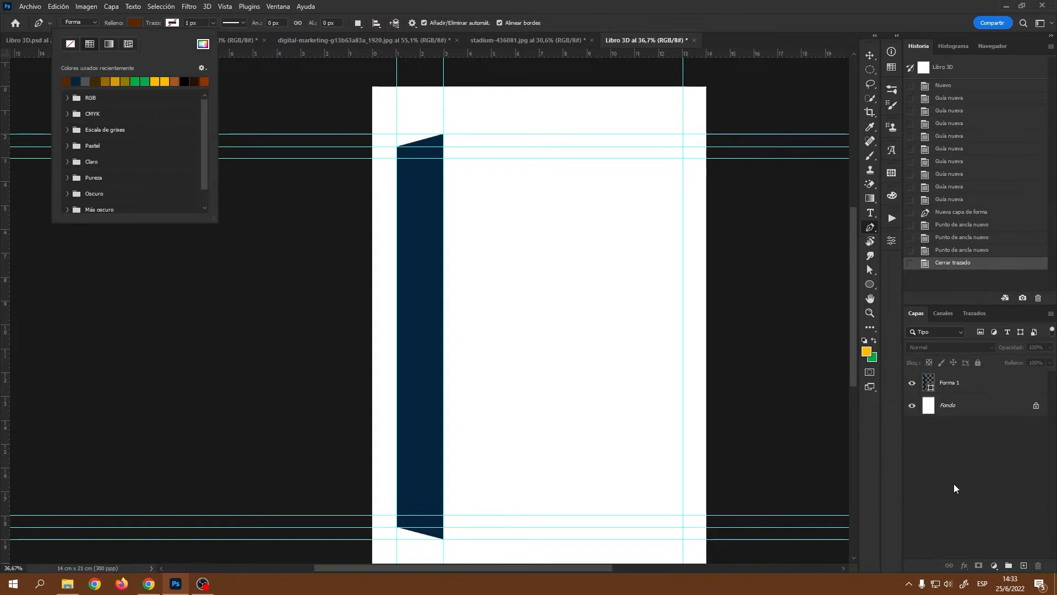
Step: Draw the closed four-point cover shape between the 3 and 13 cm vertical guides, slanting its ends from the outer to the middle horizontal guides
scroll(566, 216, up, 2)
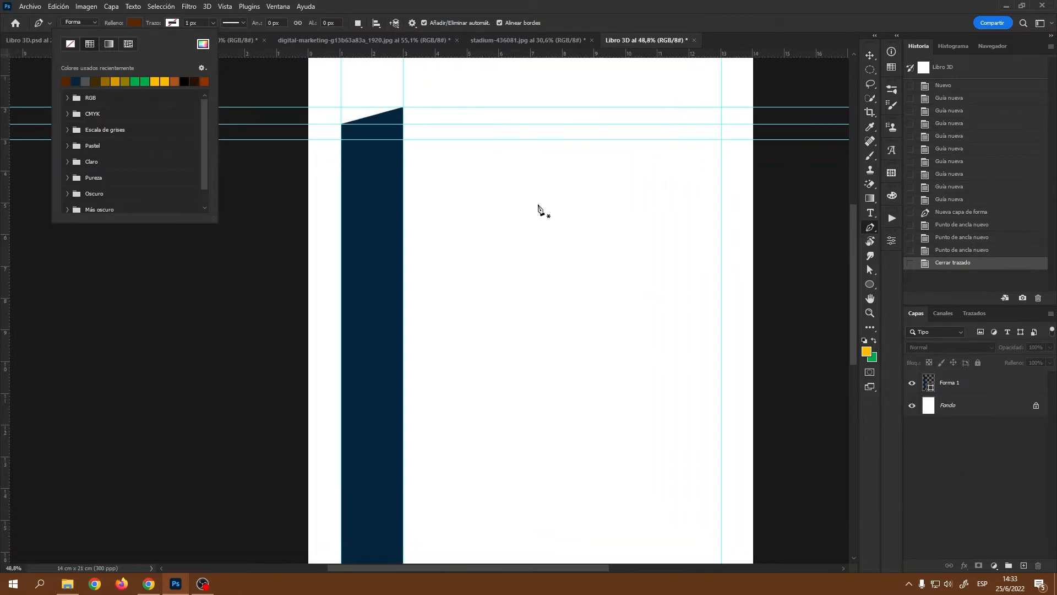
scroll(423, 142, up, 1)
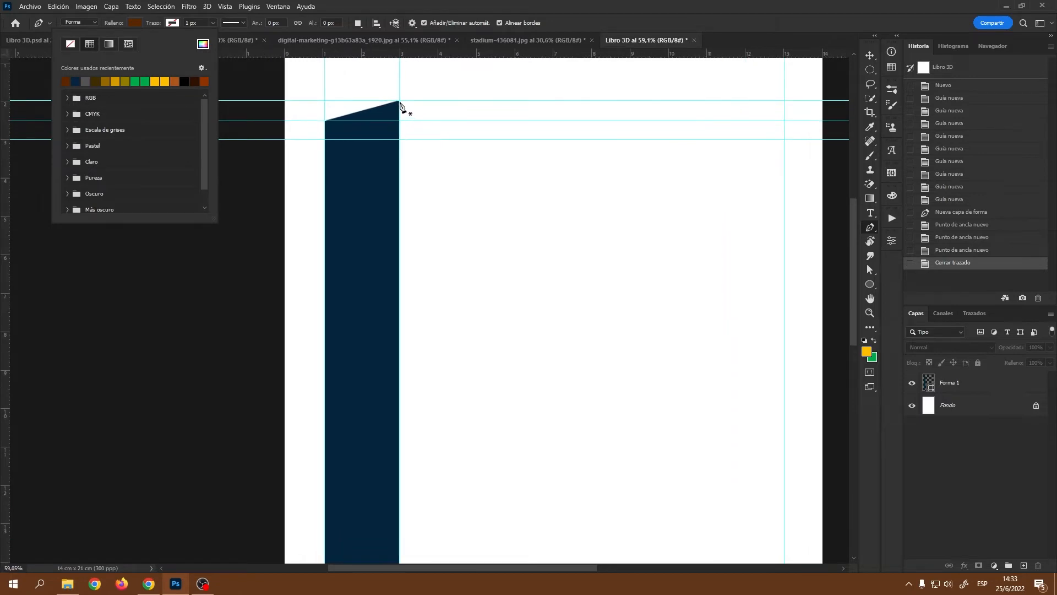
click(400, 102)
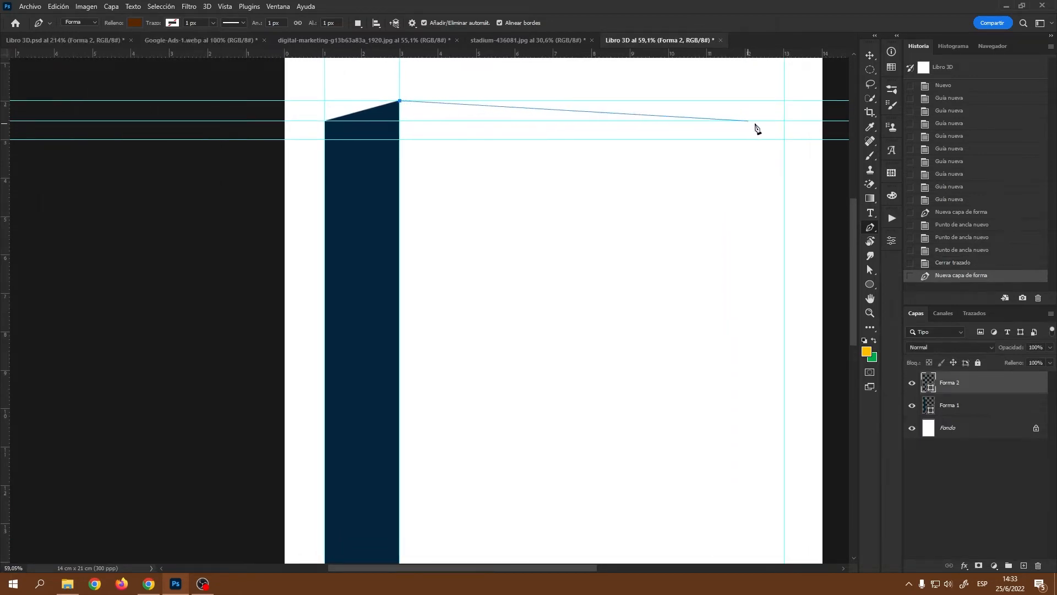
click(784, 122)
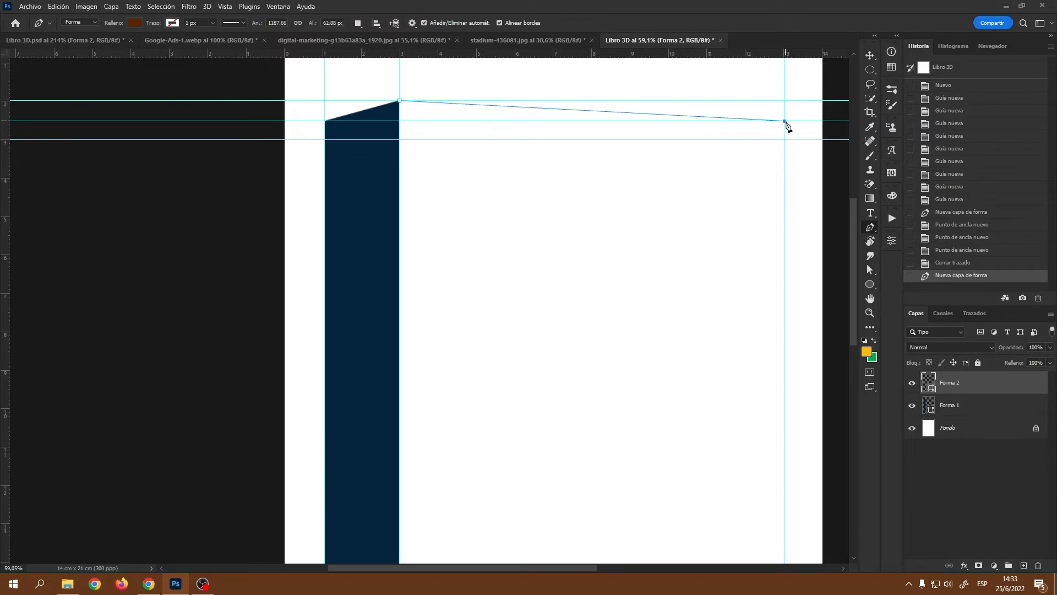
scroll(769, 323, down, 8)
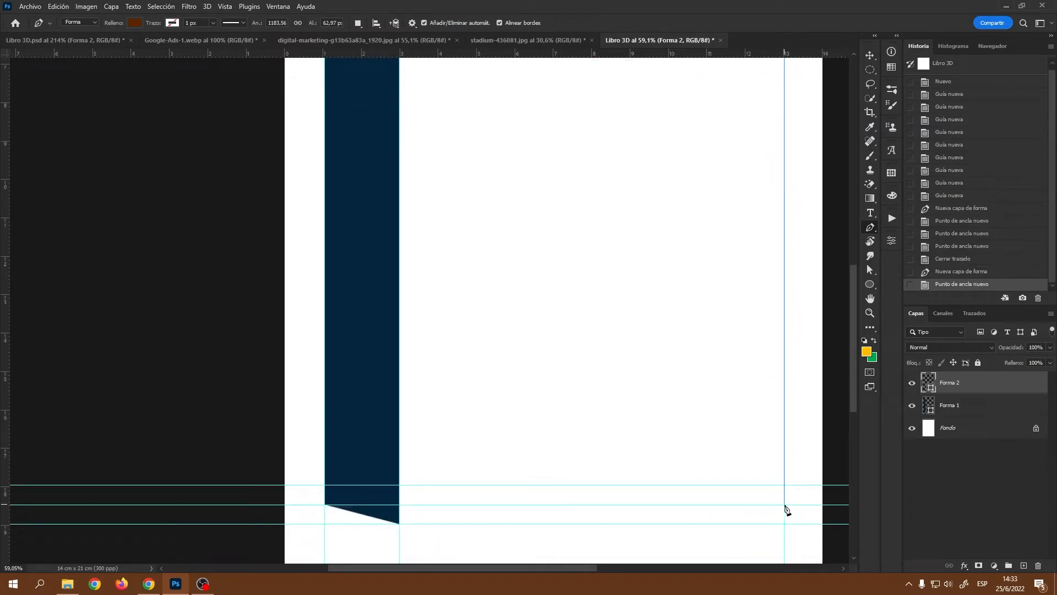
click(784, 504)
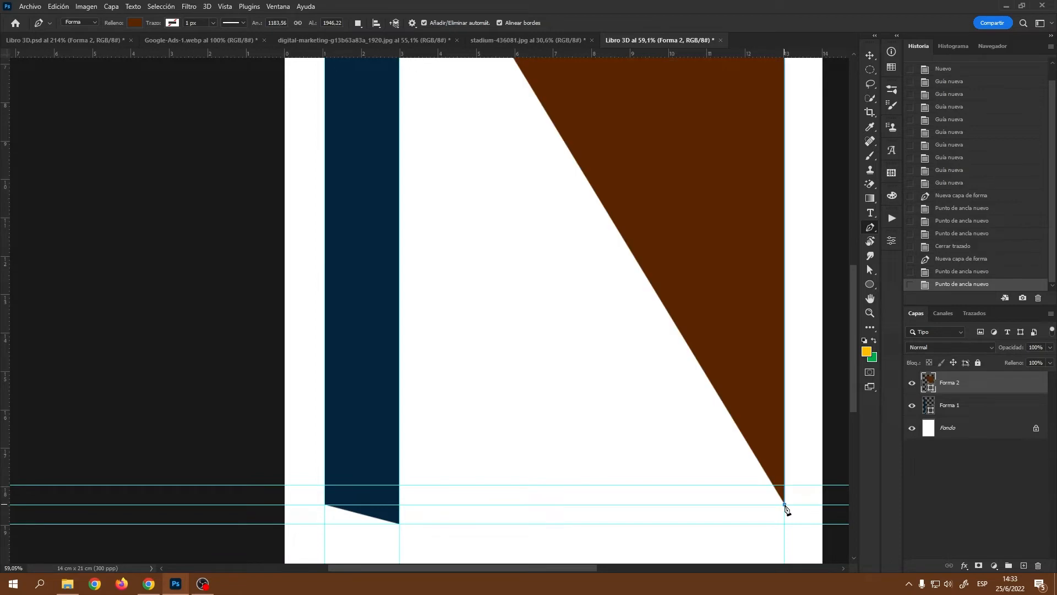
click(400, 524)
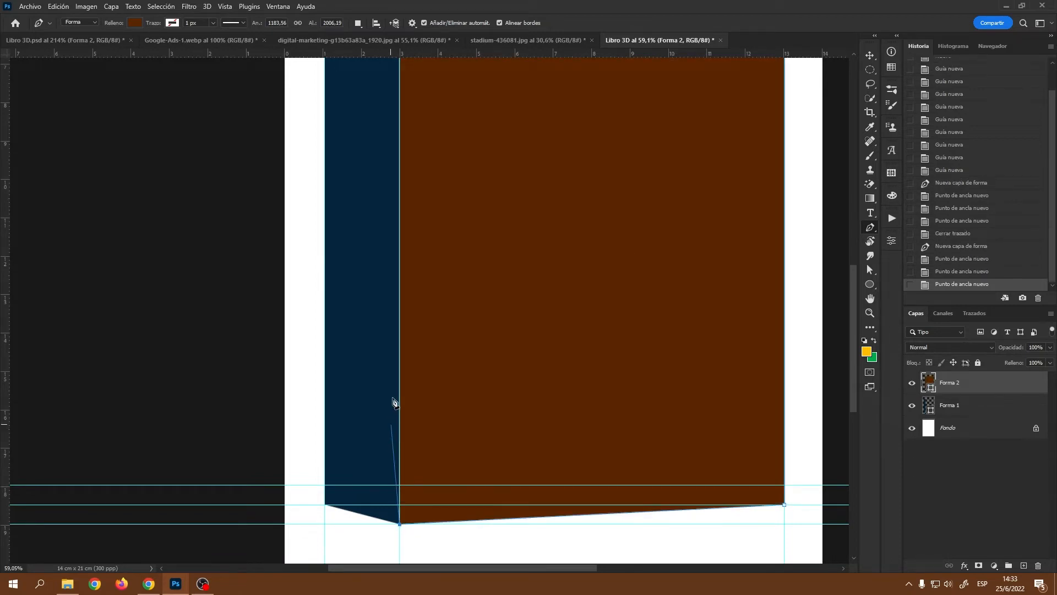
scroll(394, 399, up, 3)
scroll(408, 308, up, 5)
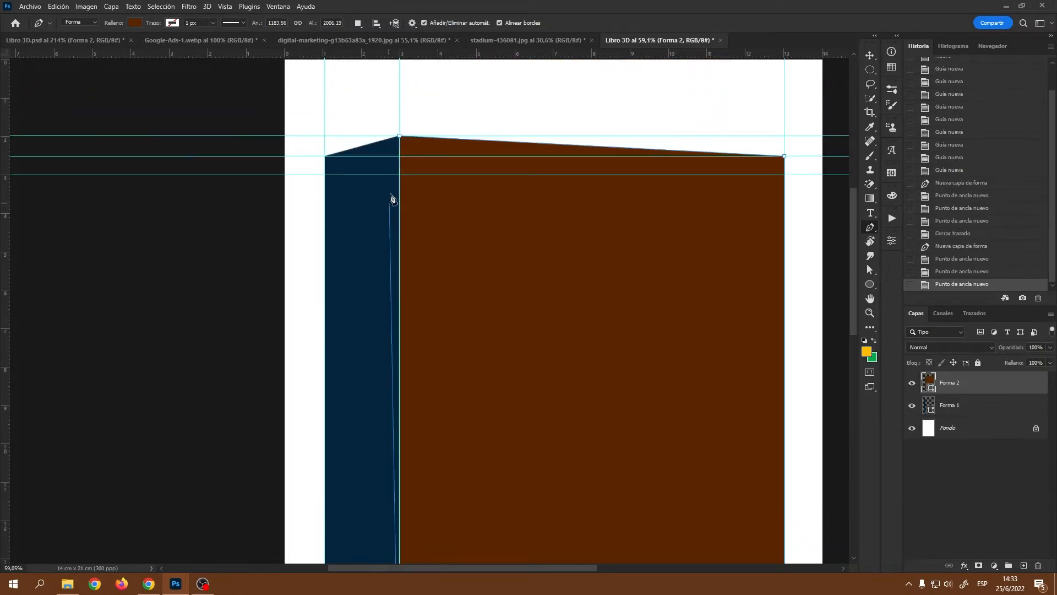
click(400, 138)
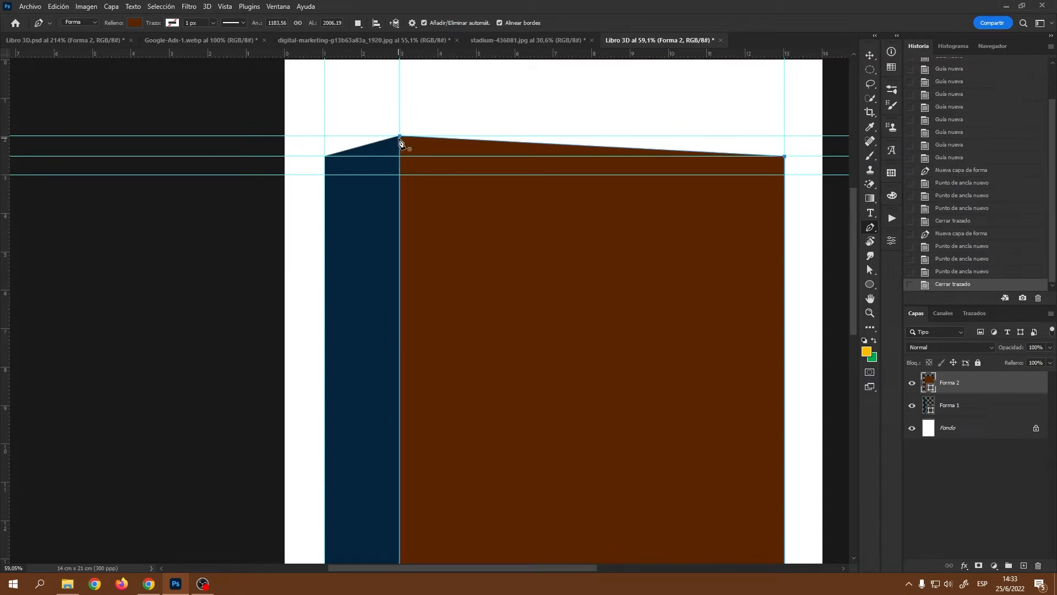
scroll(538, 243, down, 4)
scroll(535, 262, down, 2)
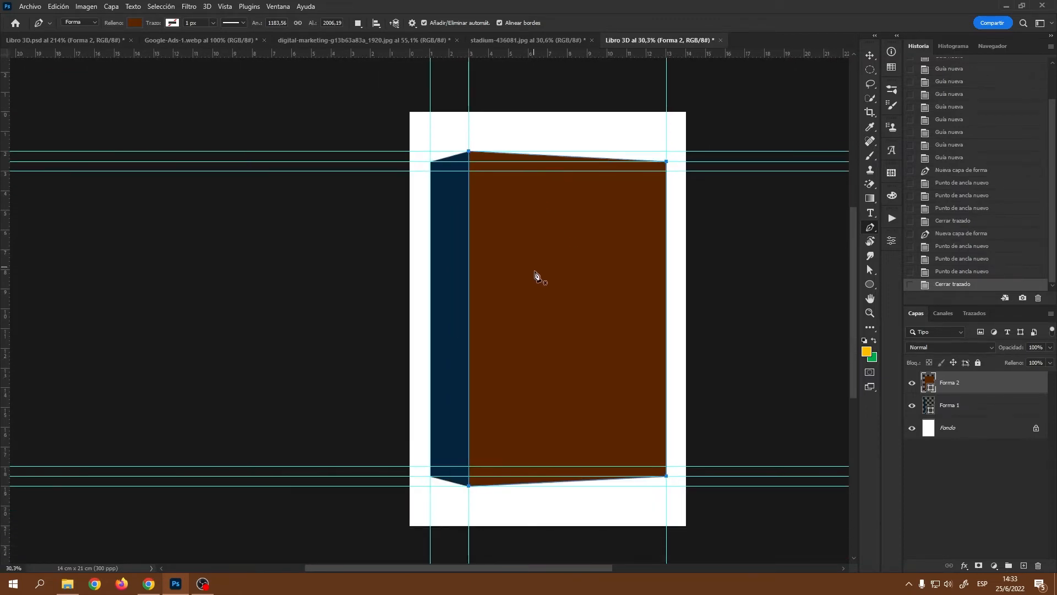
scroll(538, 282, up, 1)
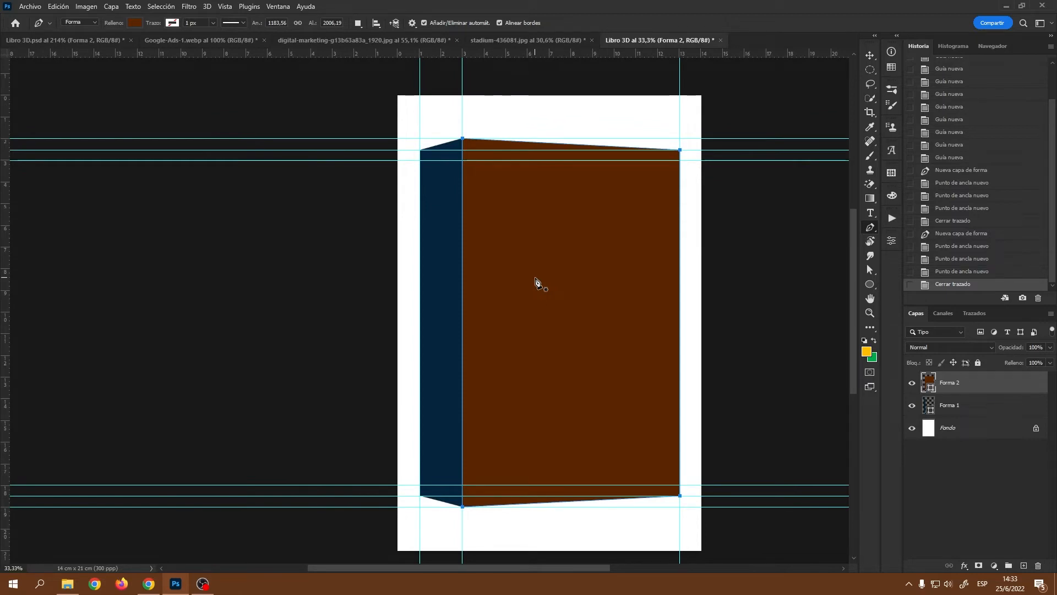
Step: Above the spine layer, draw a closed cap shape joining the spine's two upper corners with an outward-curving top edge and a straight lower edge
scroll(566, 201, up, 5)
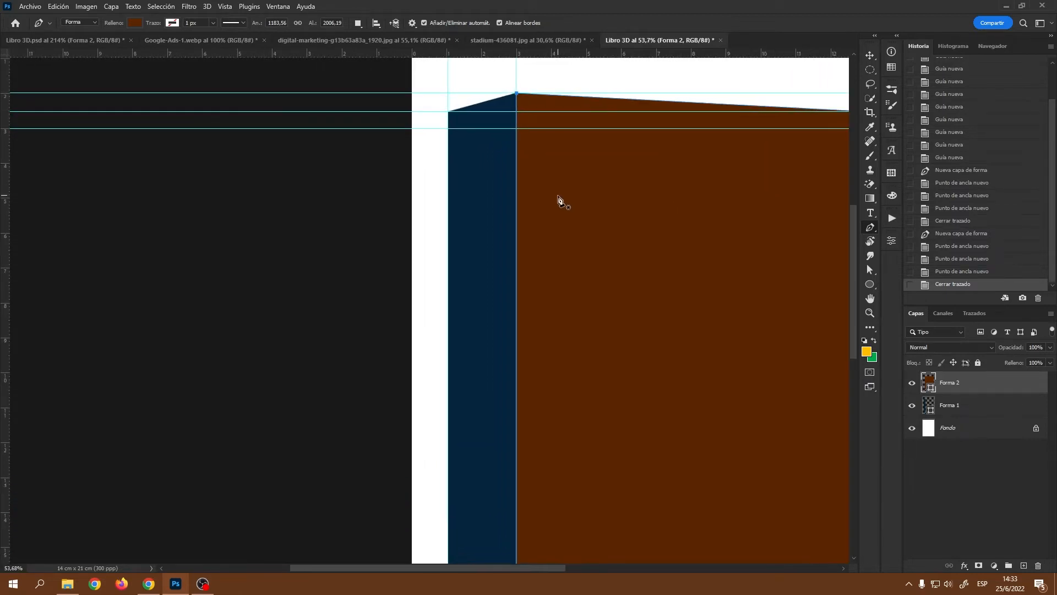
scroll(559, 201, up, 1)
scroll(537, 206, up, 1)
scroll(524, 229, up, 2)
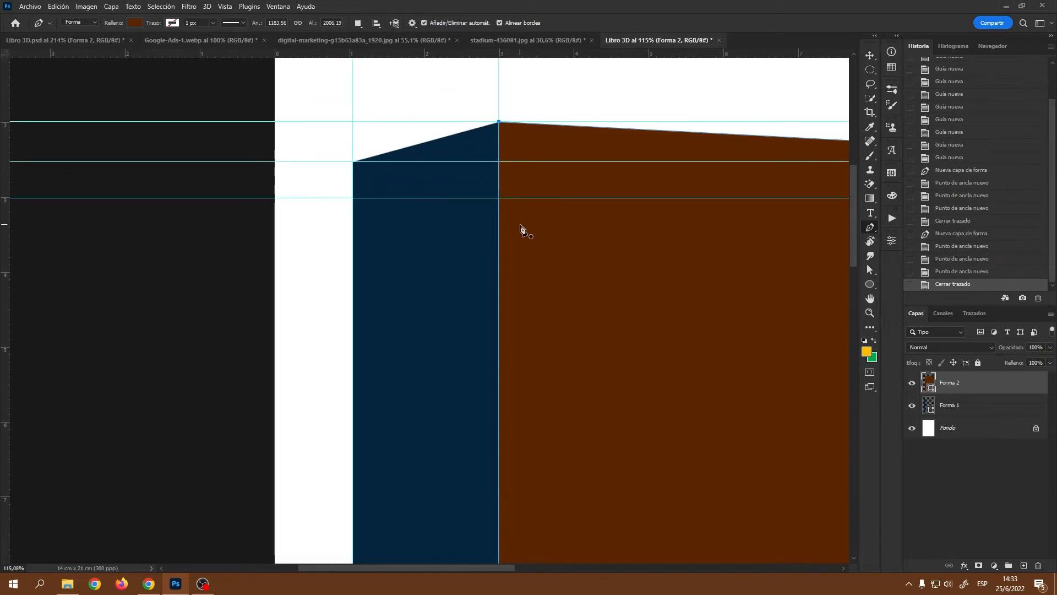
click(959, 412)
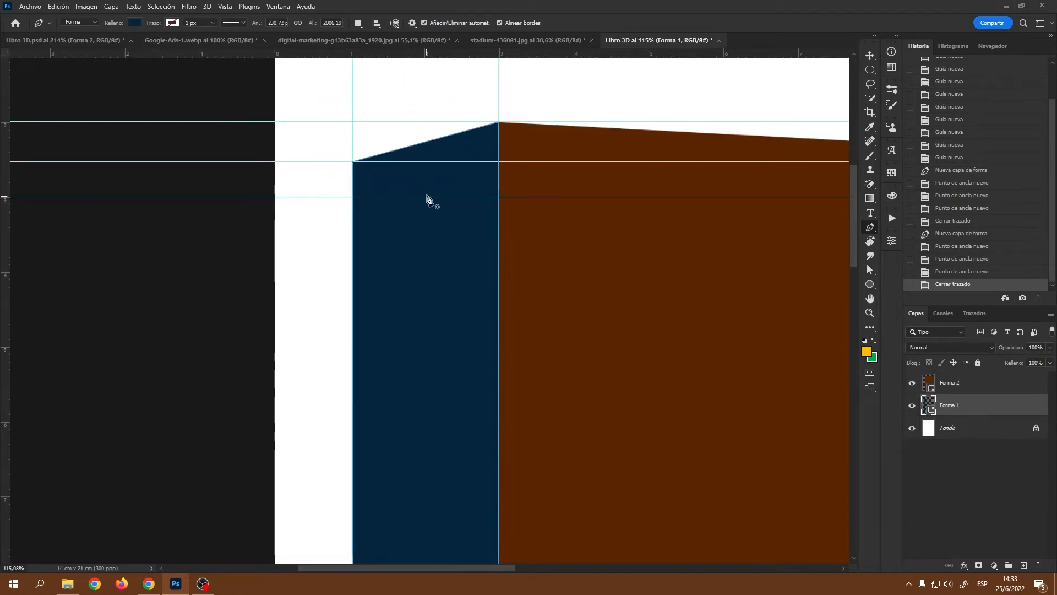
scroll(414, 190, up, 1)
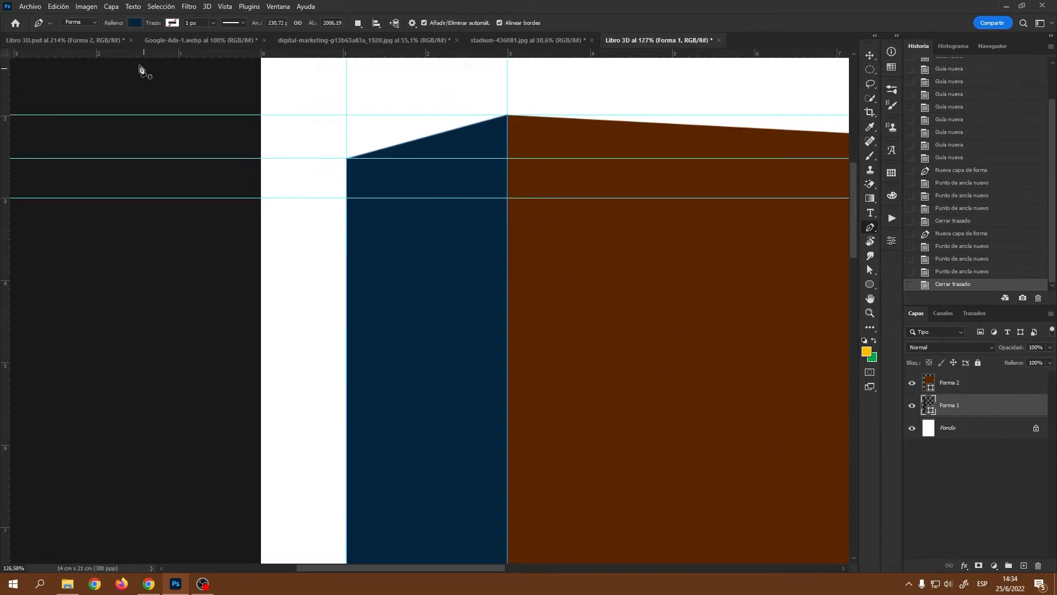
scroll(398, 229, up, 3)
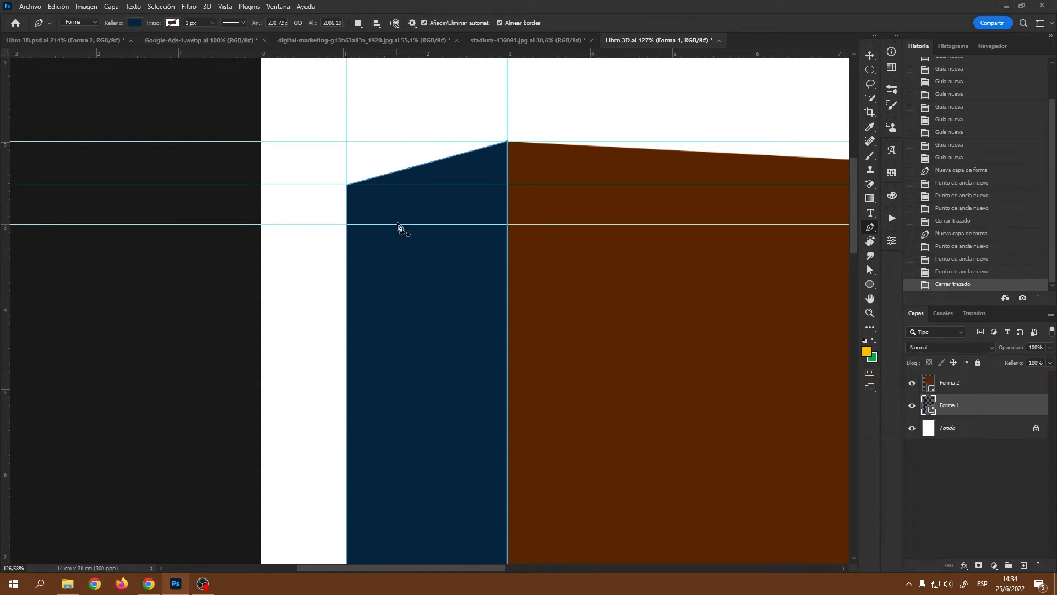
scroll(406, 259, up, 4)
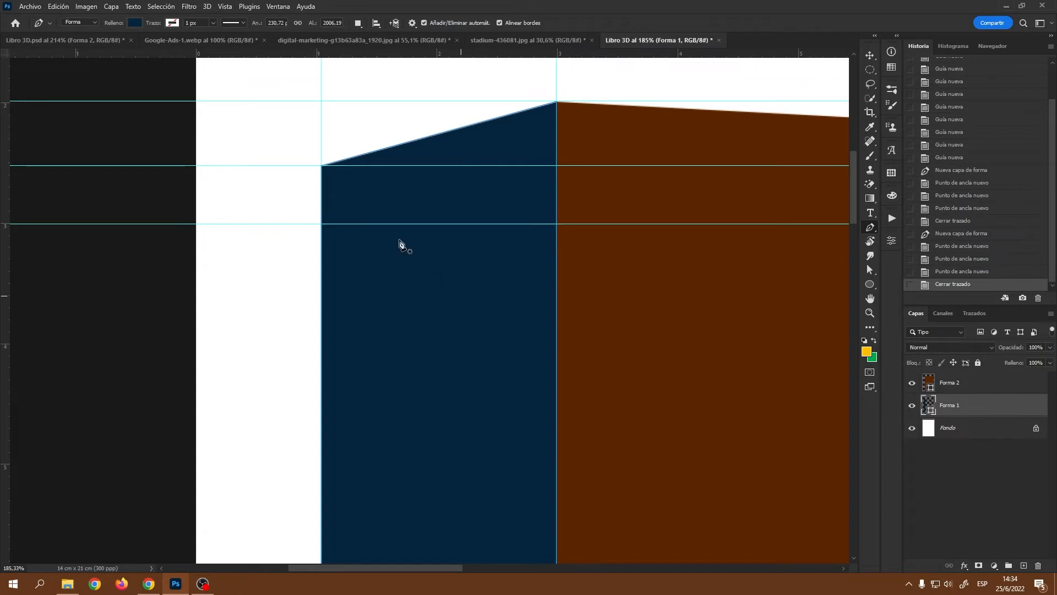
click(322, 165)
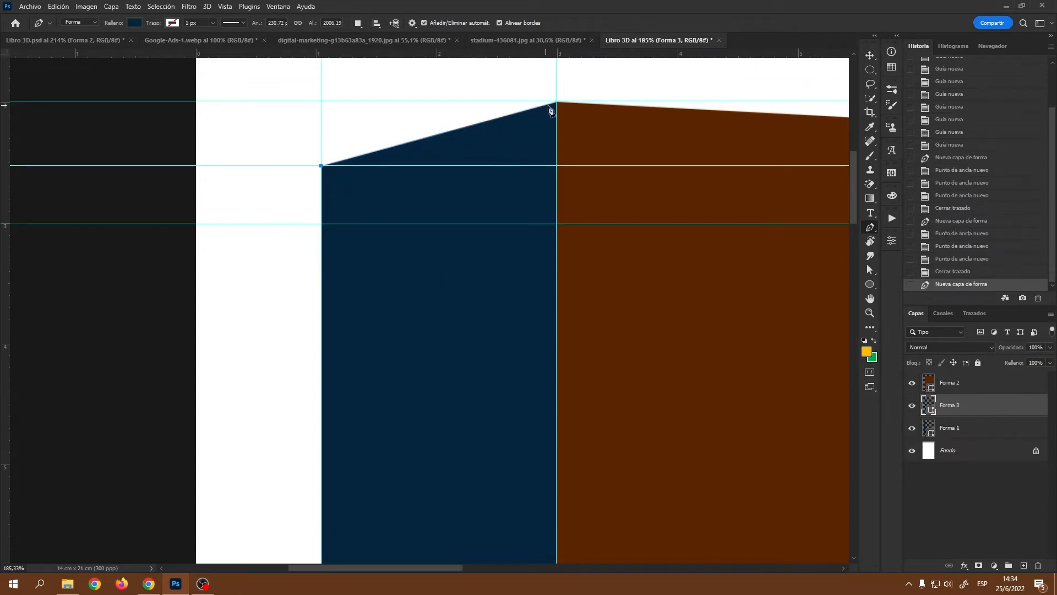
drag(557, 102, 683, 109)
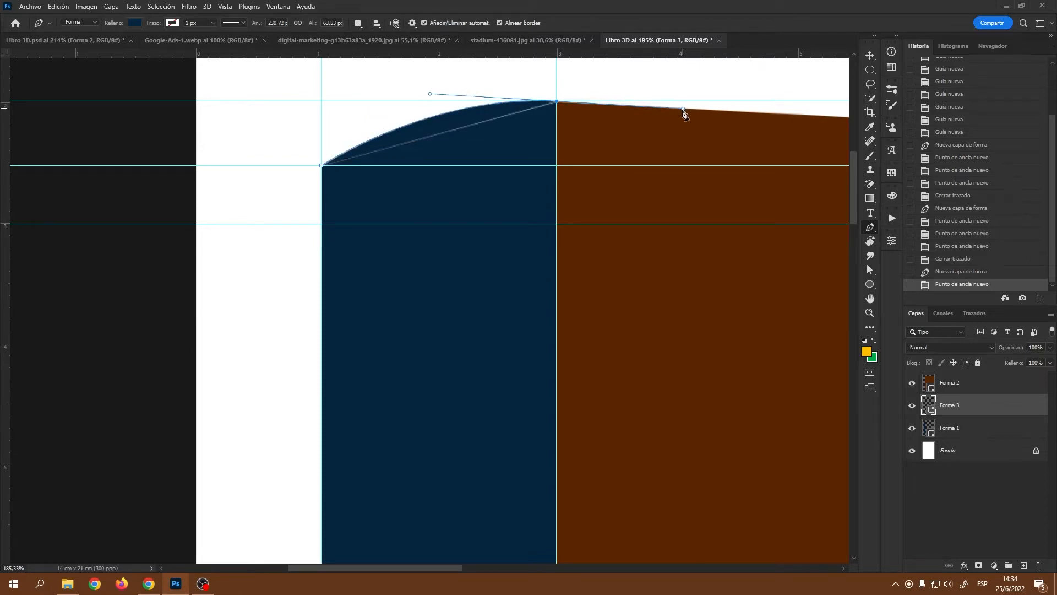
click(557, 102)
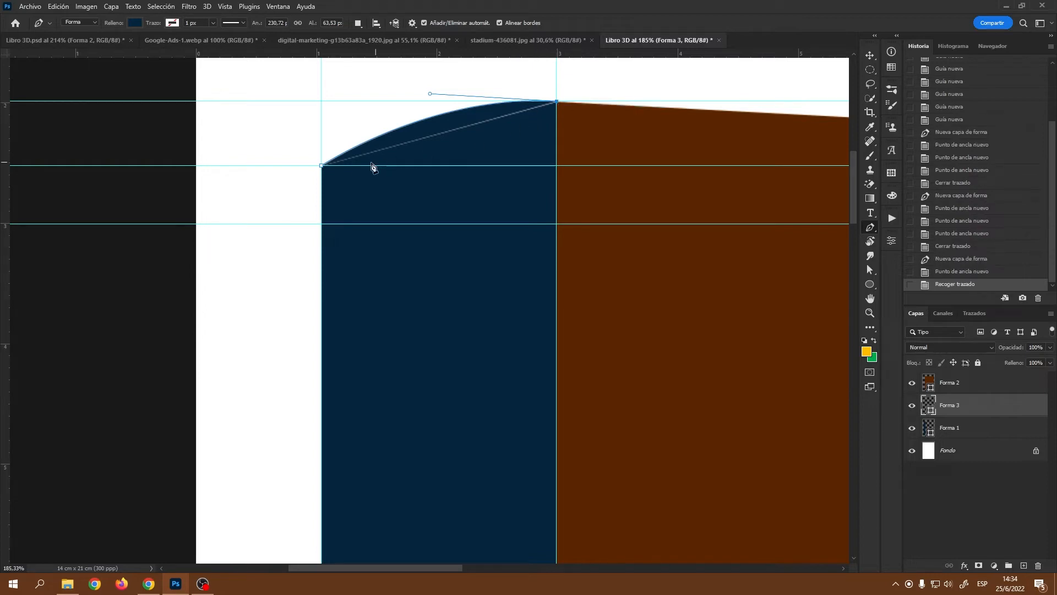
click(322, 167)
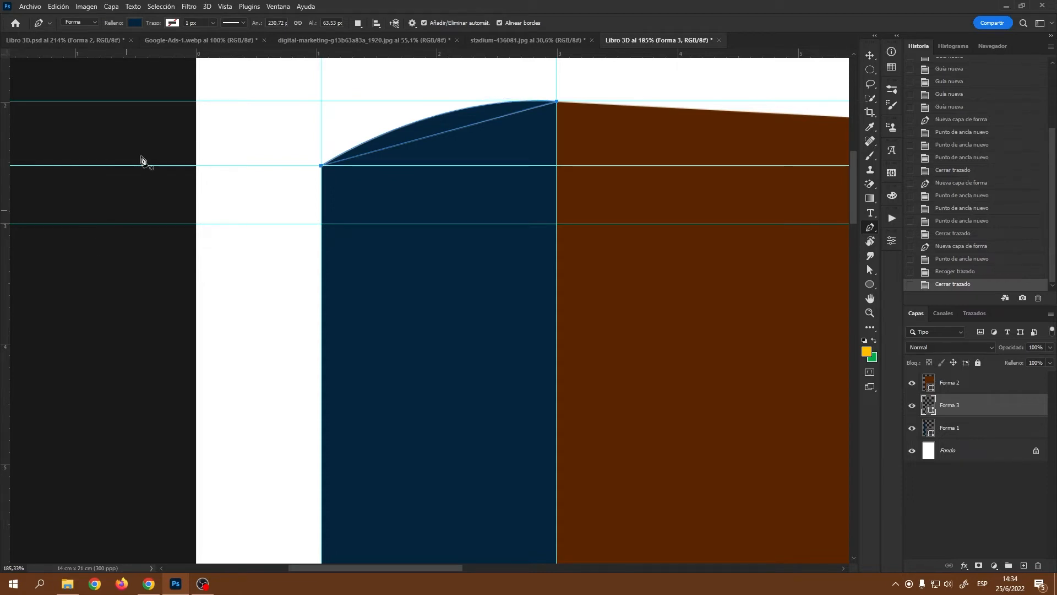
Step: Give the curved spine cap a dark blue stroke and remove its fill
click(172, 23)
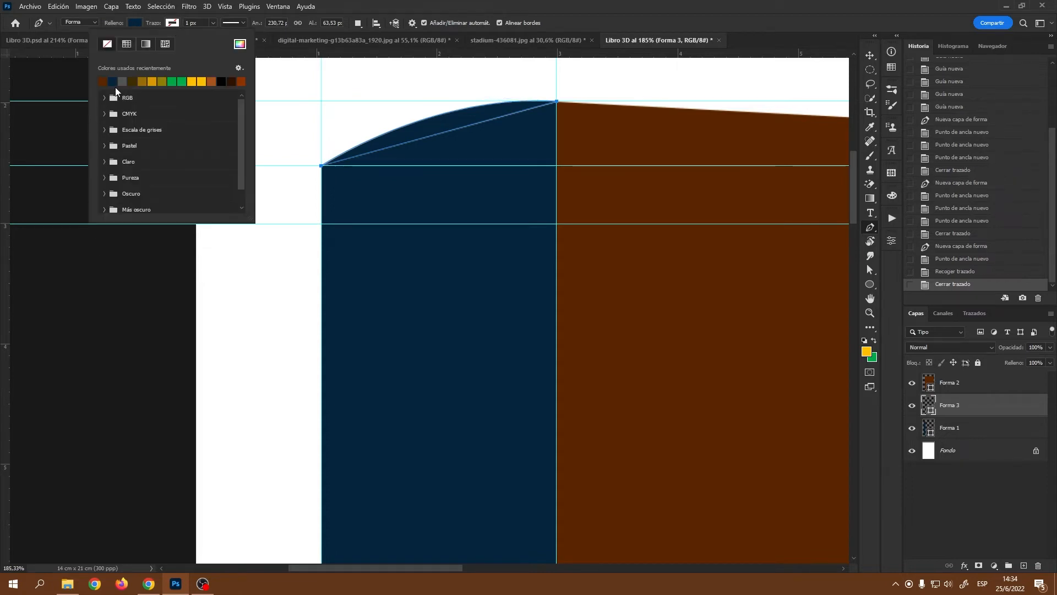
click(113, 81)
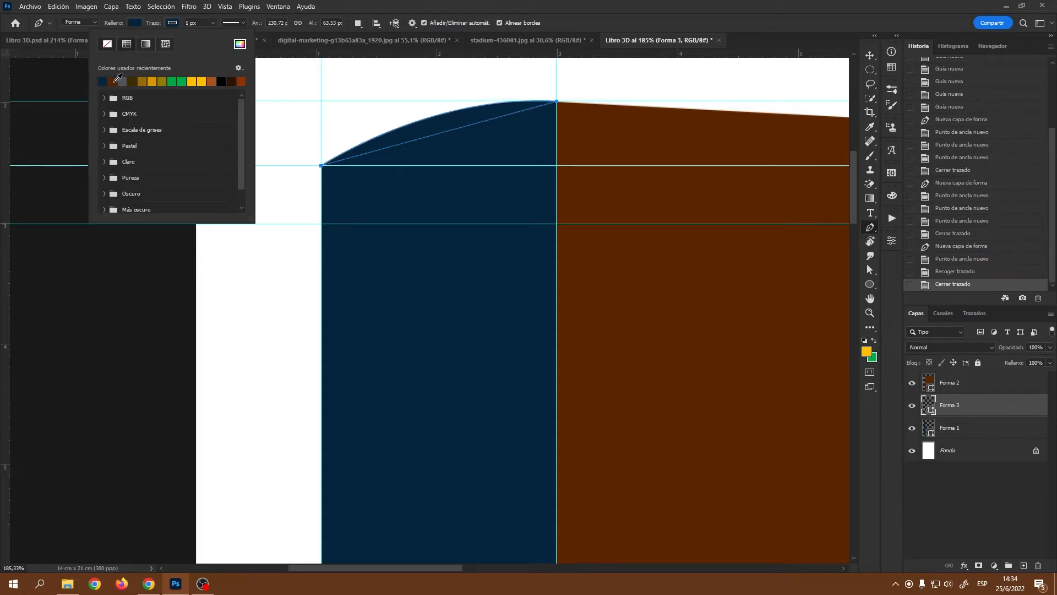
click(134, 22)
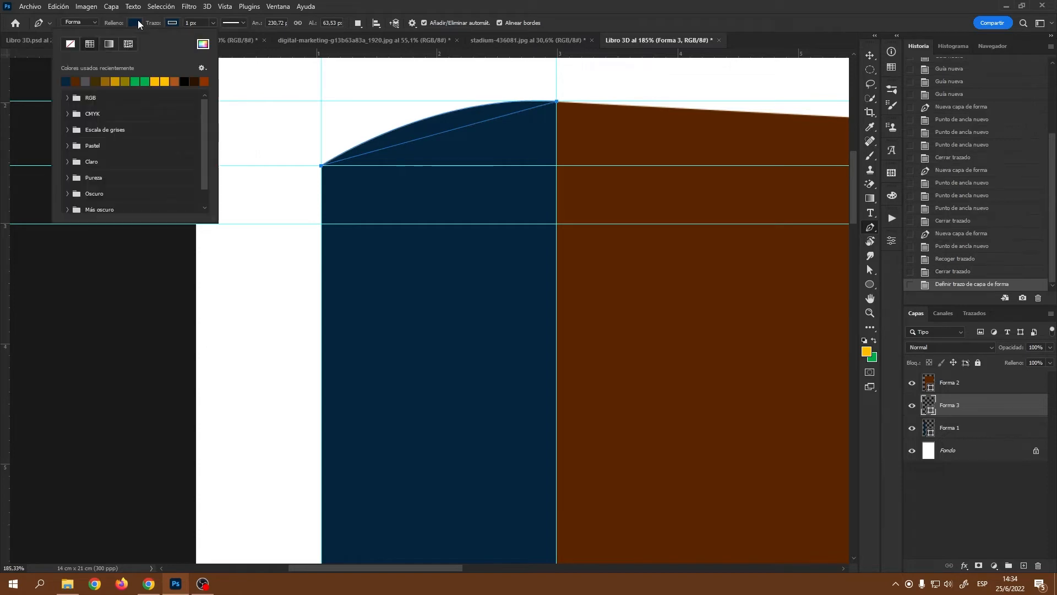
click(71, 44)
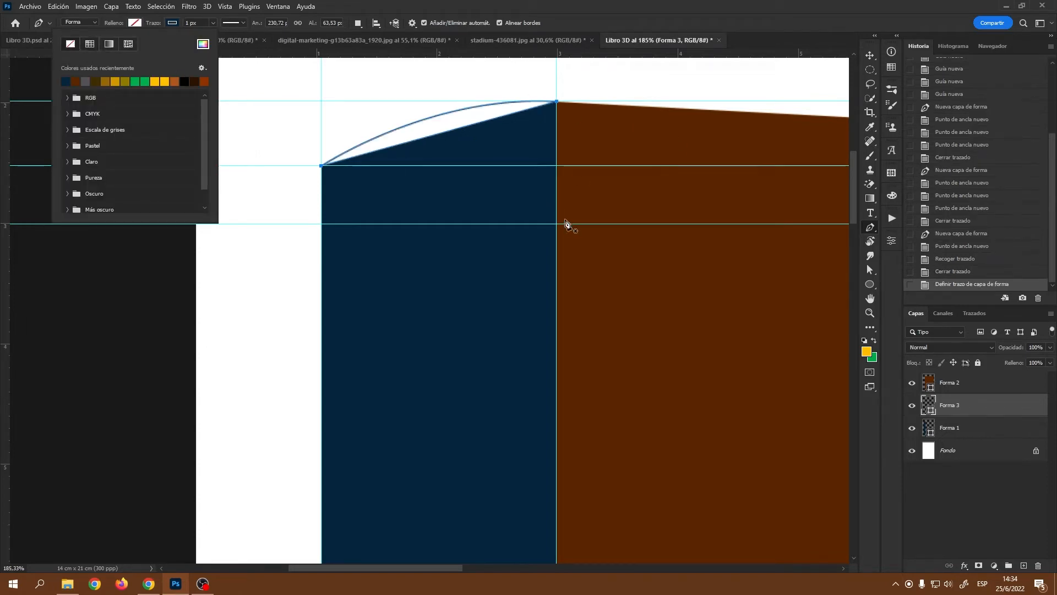
click(718, 23)
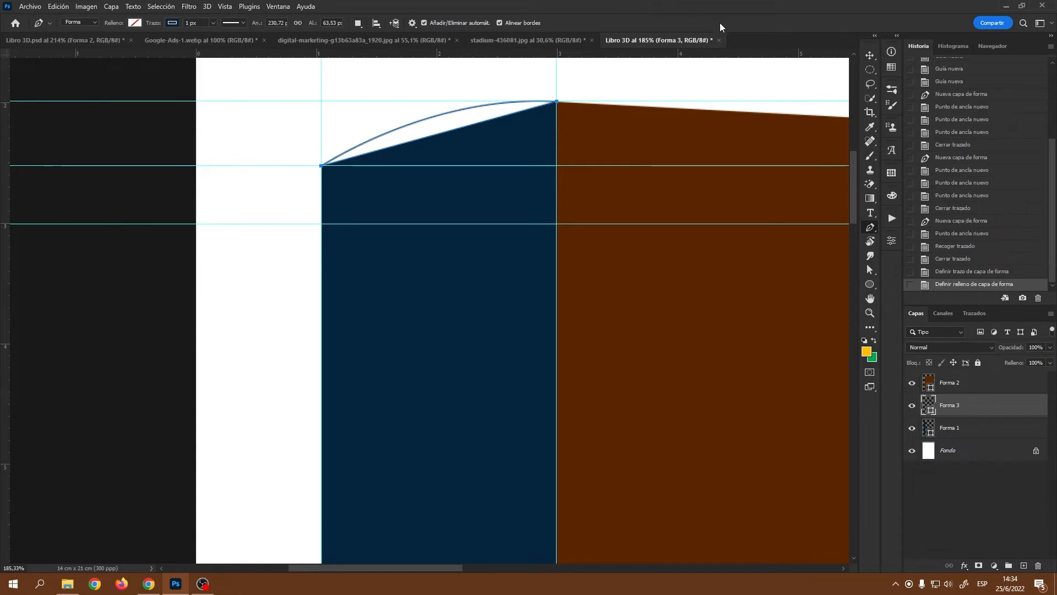
Step: Fill the curved spine cap with the same dark blue as the spine
scroll(621, 355, down, 1)
scroll(621, 356, down, 3)
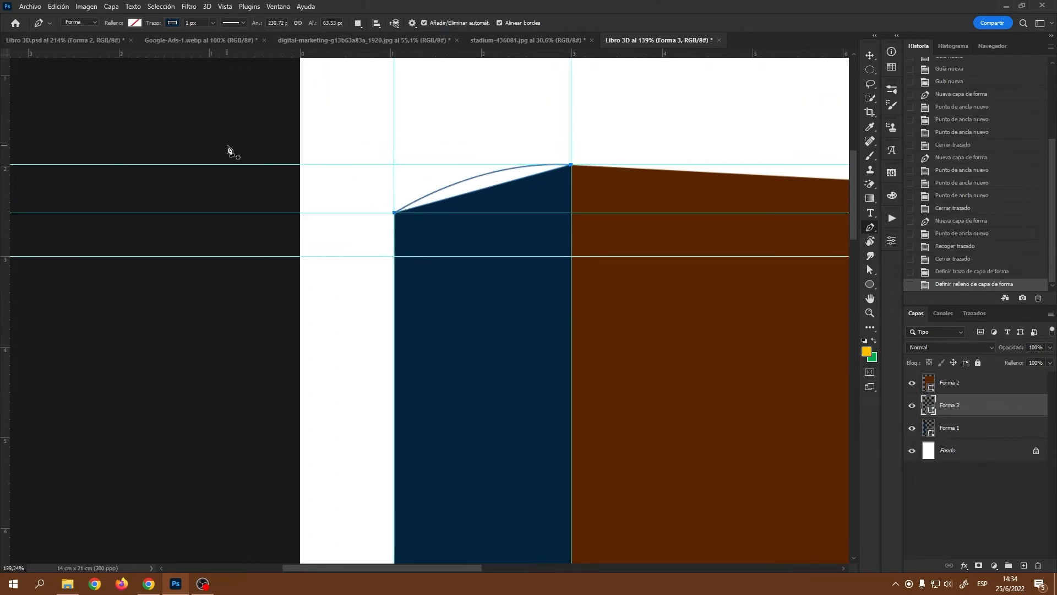
scroll(558, 215, up, 4)
scroll(558, 215, up, 2)
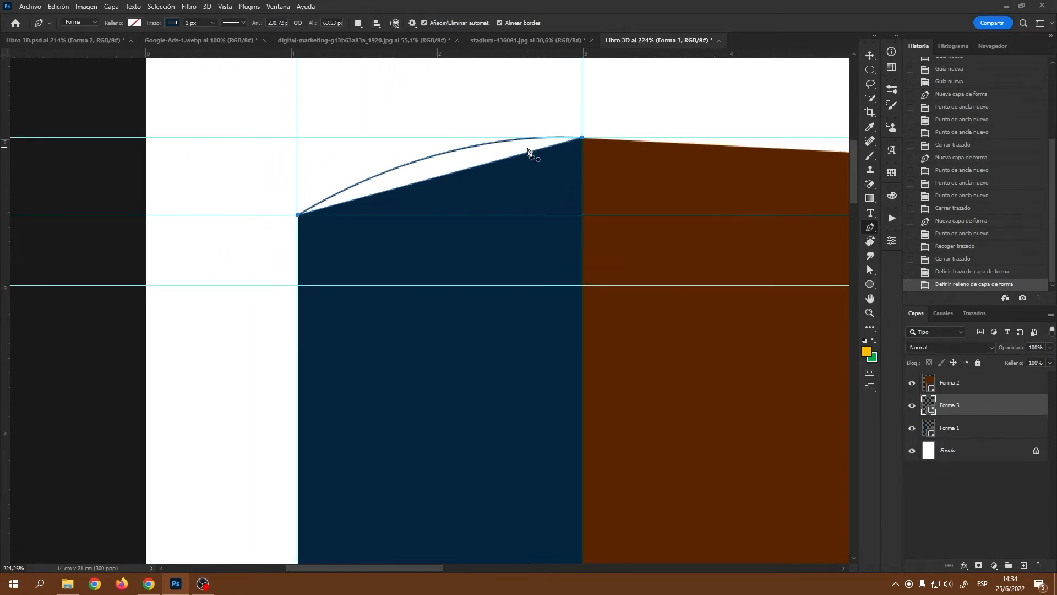
click(135, 23)
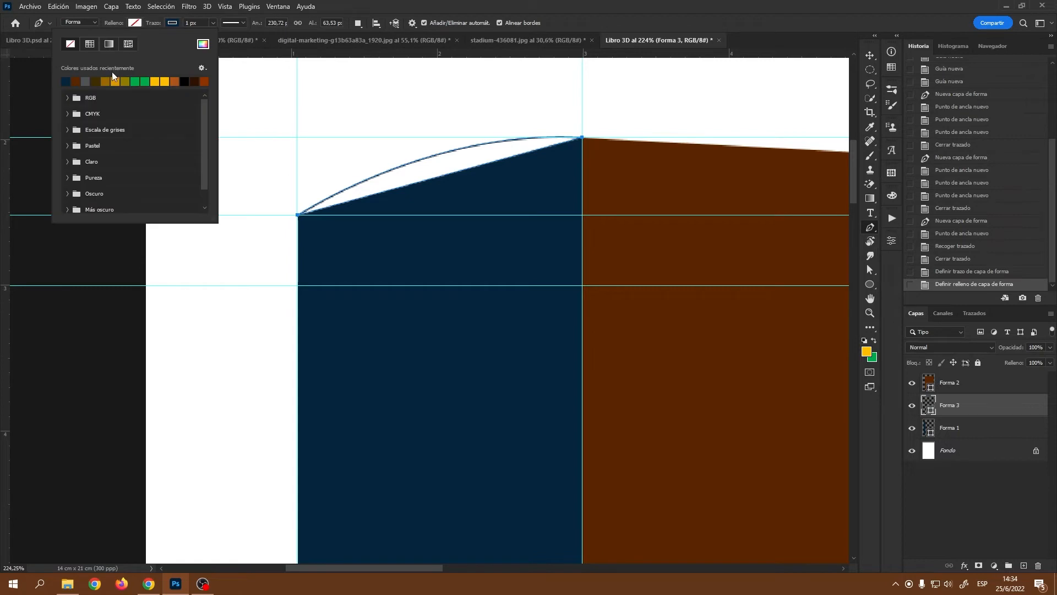
click(66, 81)
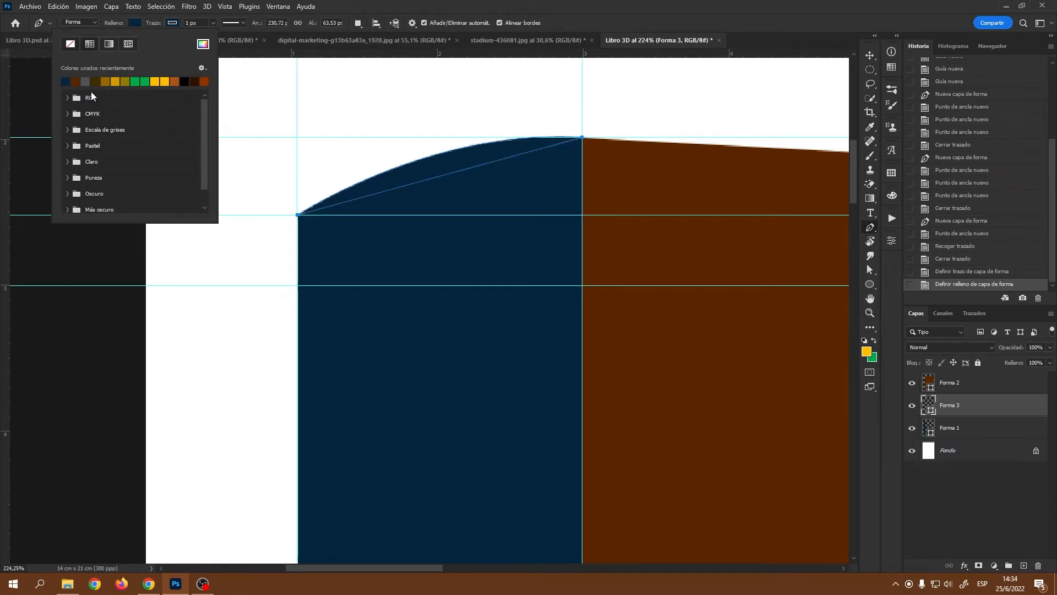
Step: Set the foreground colour to a slightly lighter navy blue, #213857, than the spine's dark blue
click(867, 353)
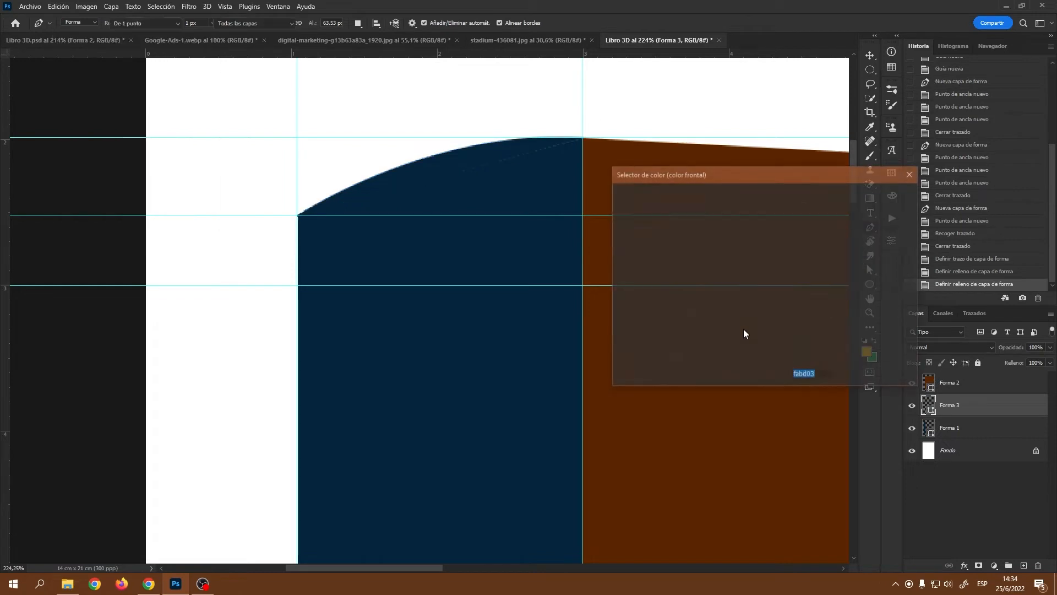
click(483, 165)
click(746, 302)
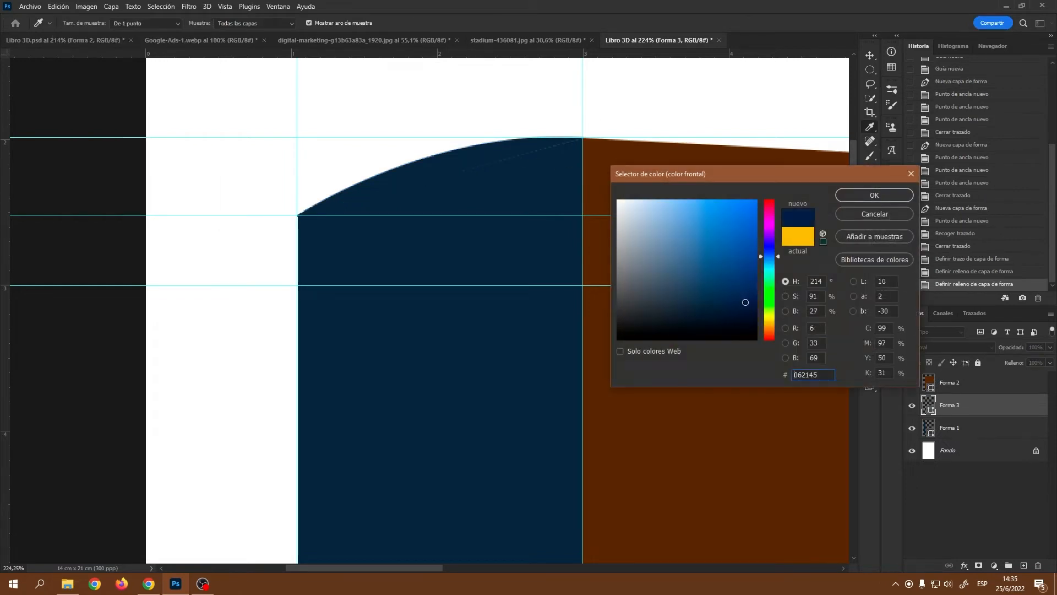
click(749, 290)
click(704, 292)
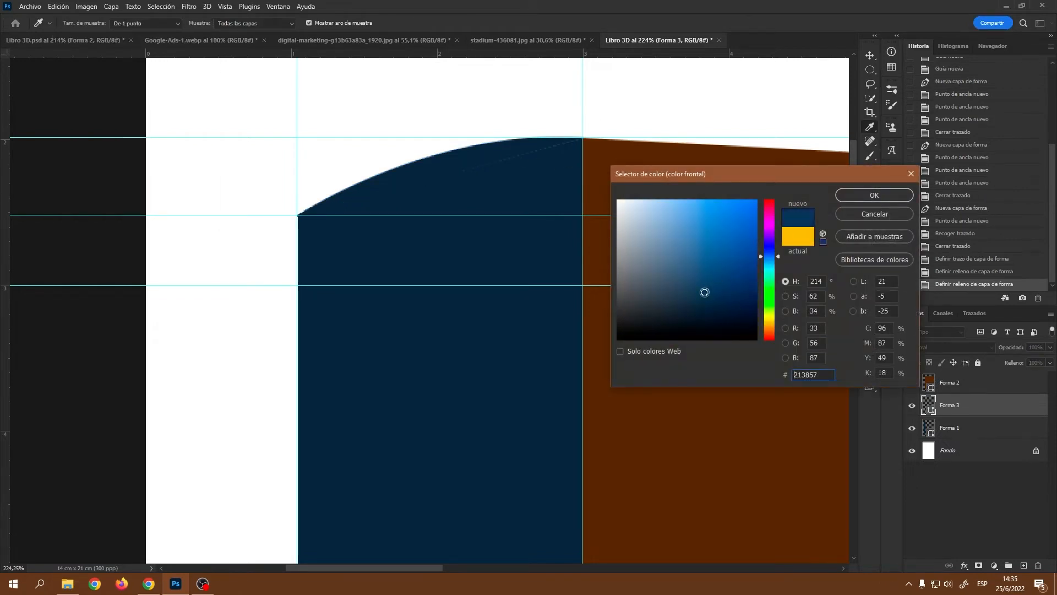
click(855, 193)
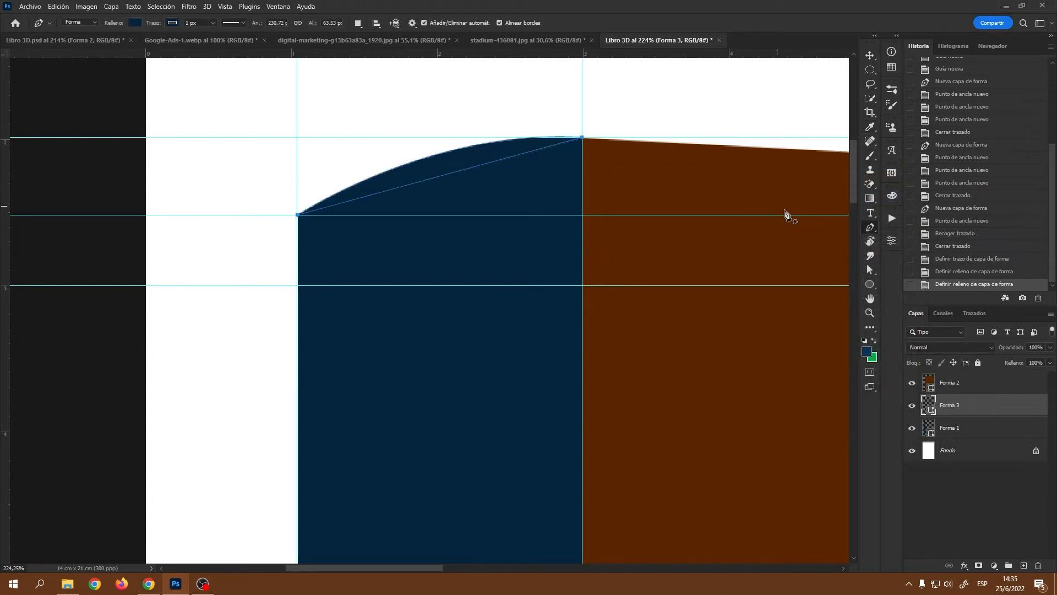
Step: Fill the curved spine cap with the lighter navy blue, set its stroke width to 0.44 px, and deselect it
click(135, 26)
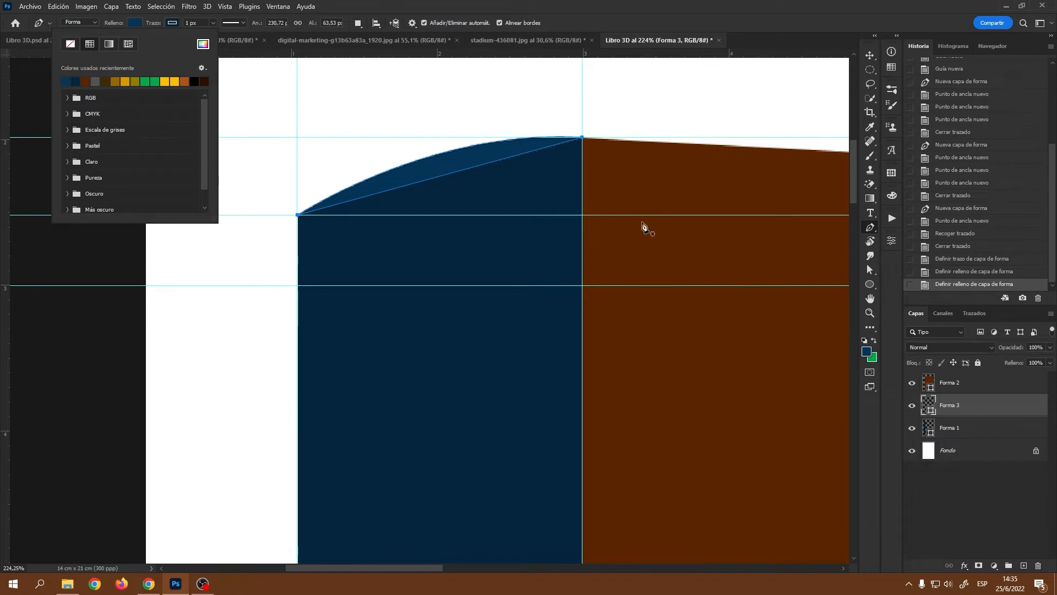
scroll(645, 228, down, 1)
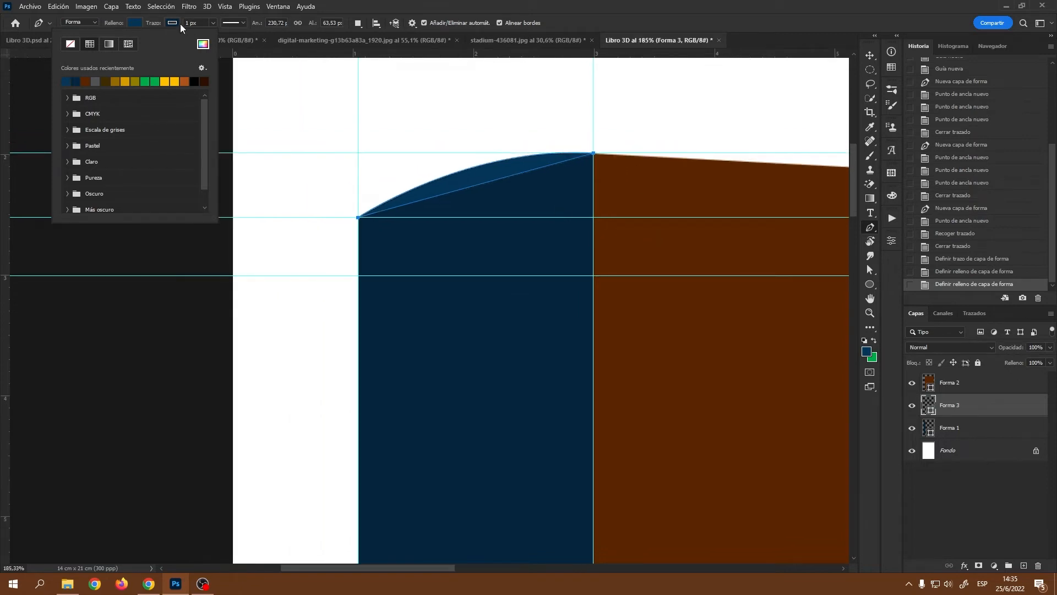
click(214, 23)
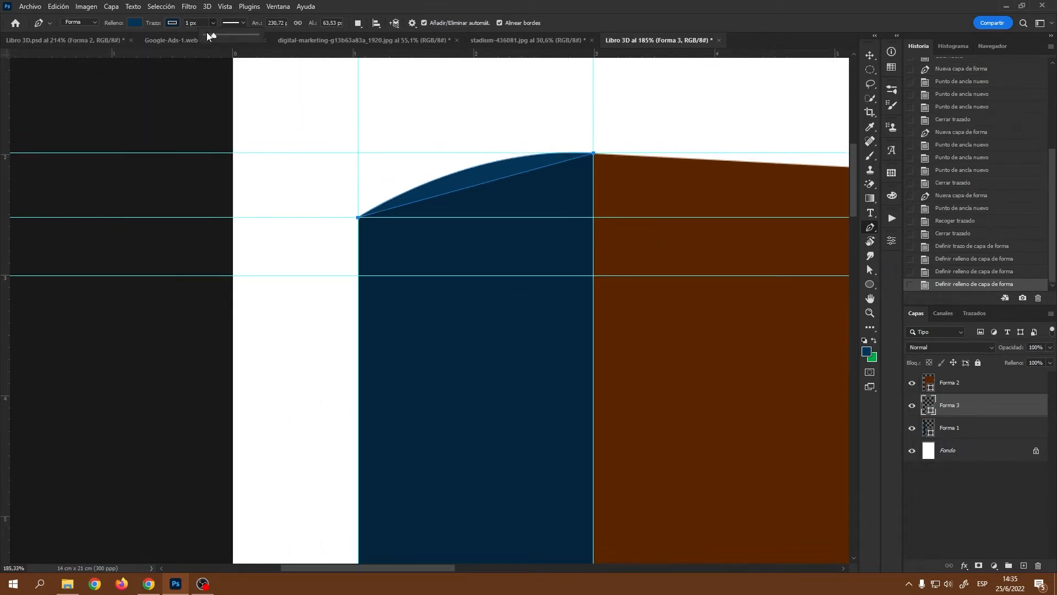
drag(213, 33, 209, 34)
scroll(606, 369, down, 6)
scroll(563, 400, down, 2)
scroll(559, 402, down, 4)
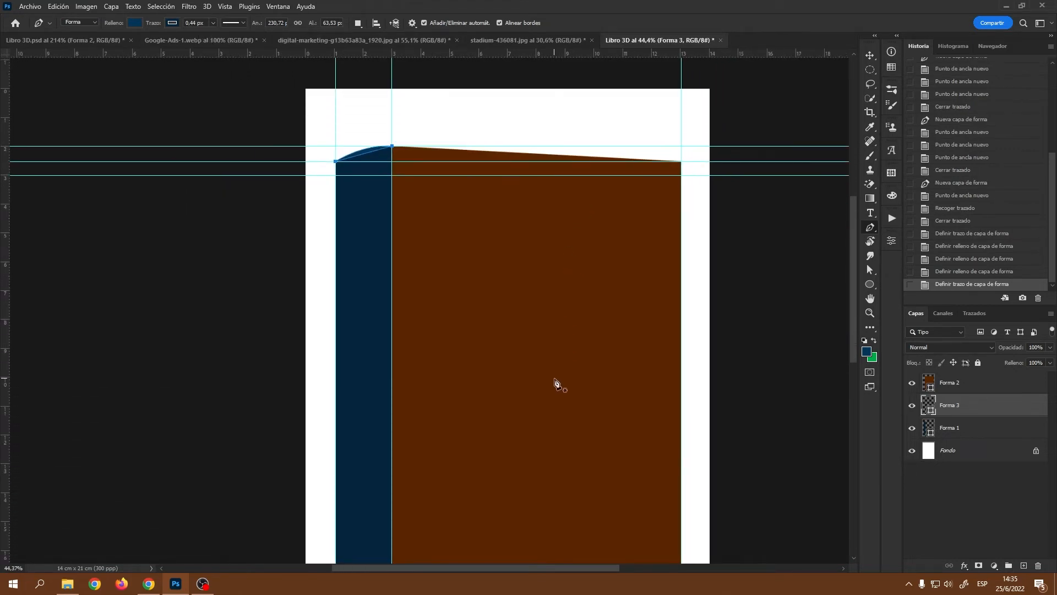
scroll(555, 379, down, 1)
scroll(555, 383, down, 3)
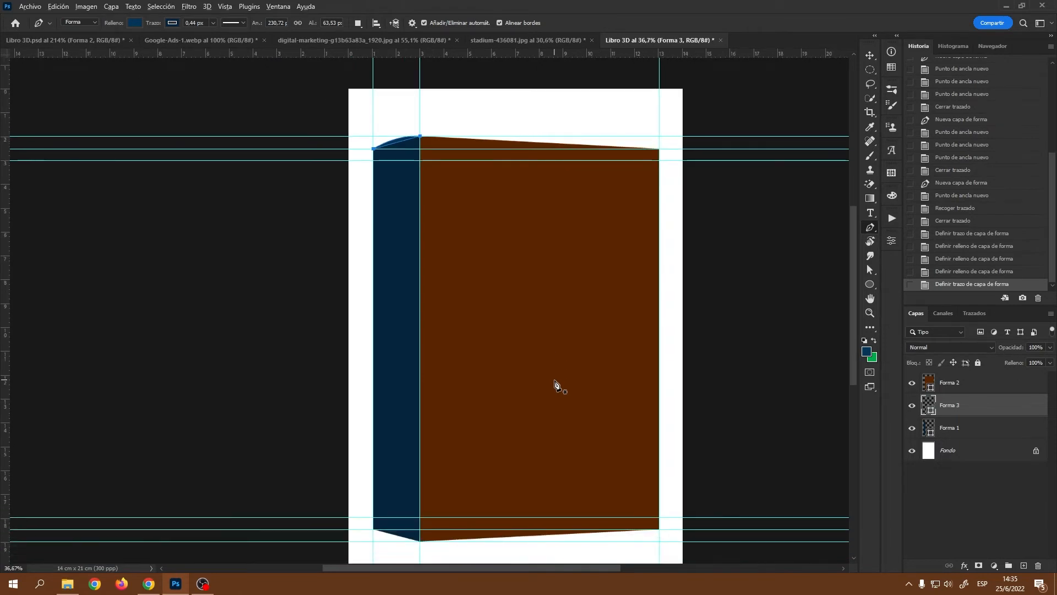
key(v)
key(alt+n)
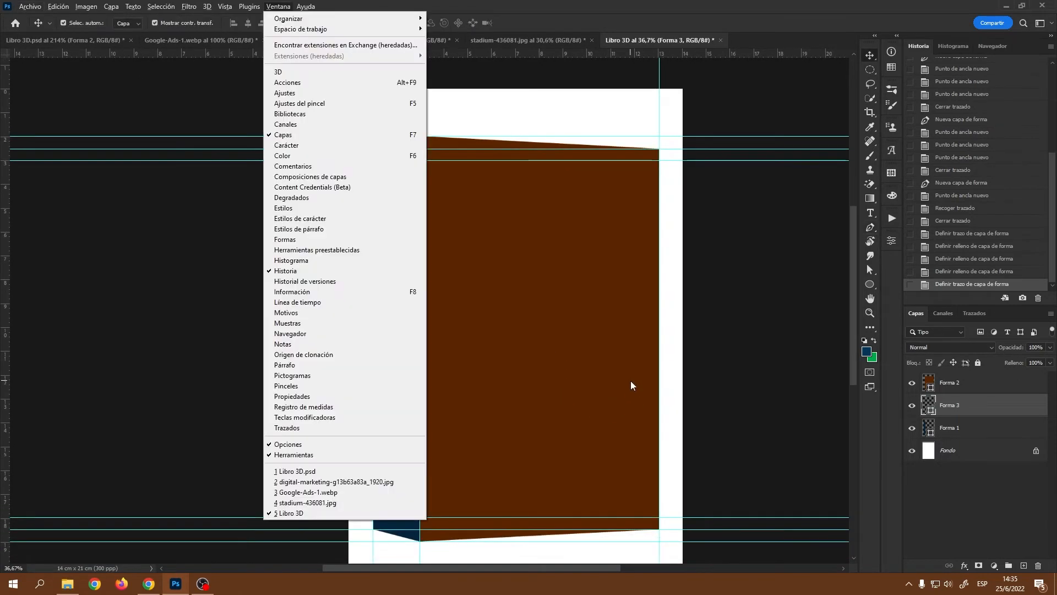
click(737, 354)
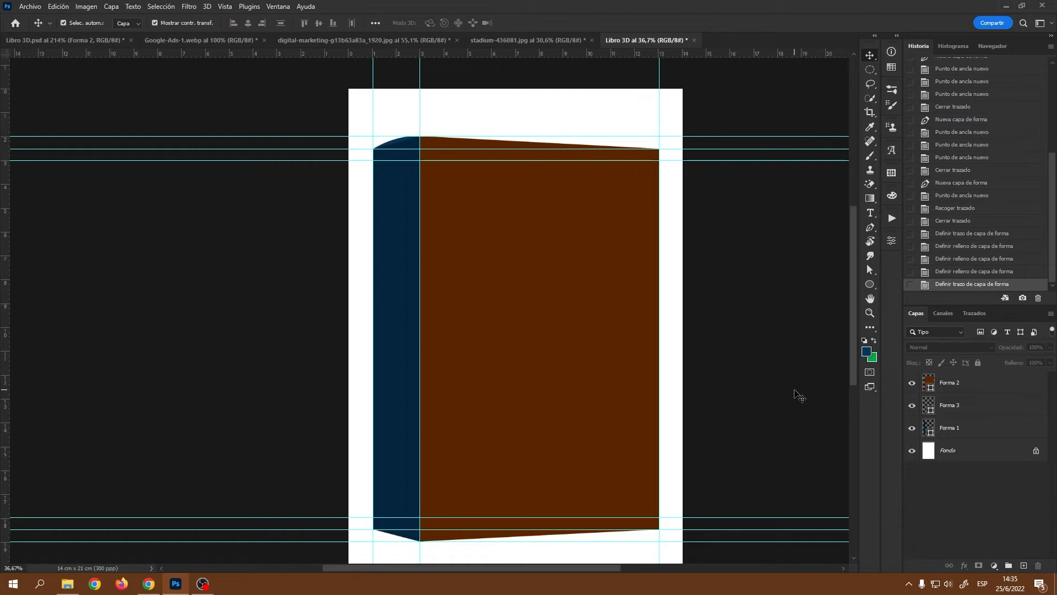
click(562, 341)
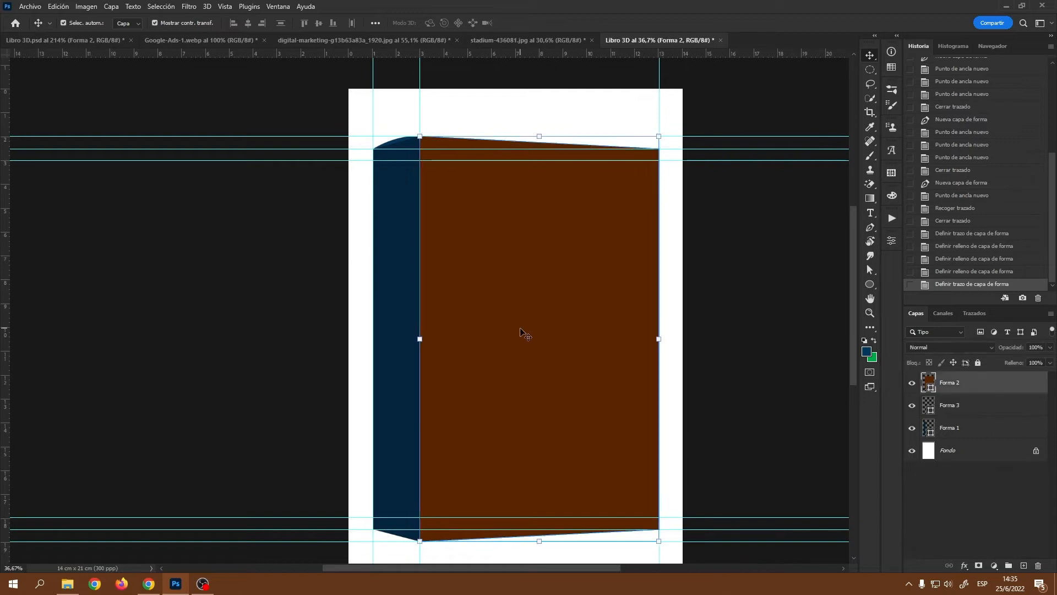
click(405, 309)
click(774, 399)
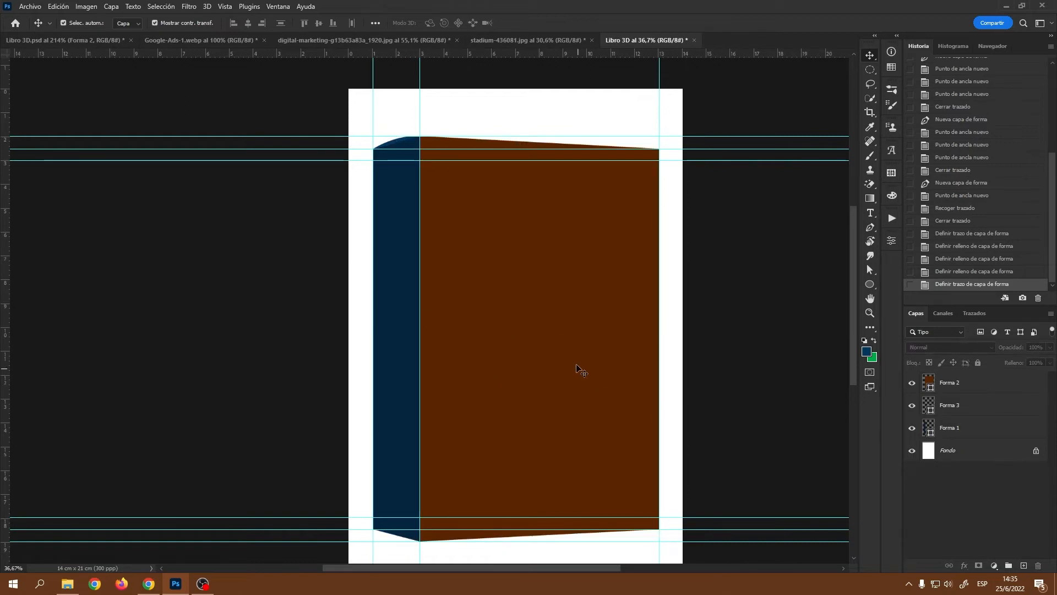
click(580, 369)
click(955, 434)
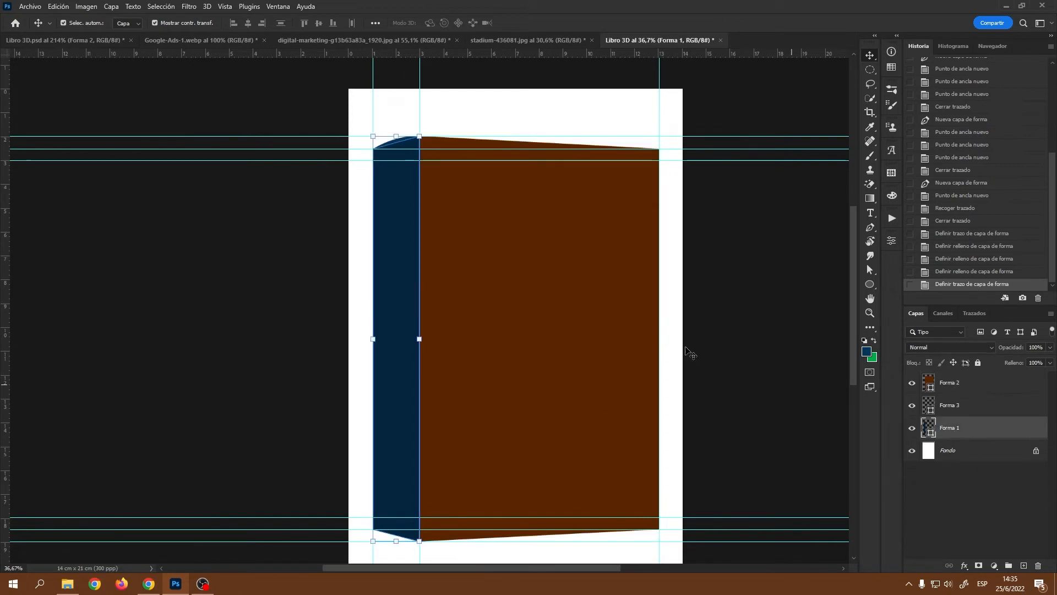
Step: Rasterize the brown cover layer Forma 2 and the spine layer Forma 1
click(578, 263)
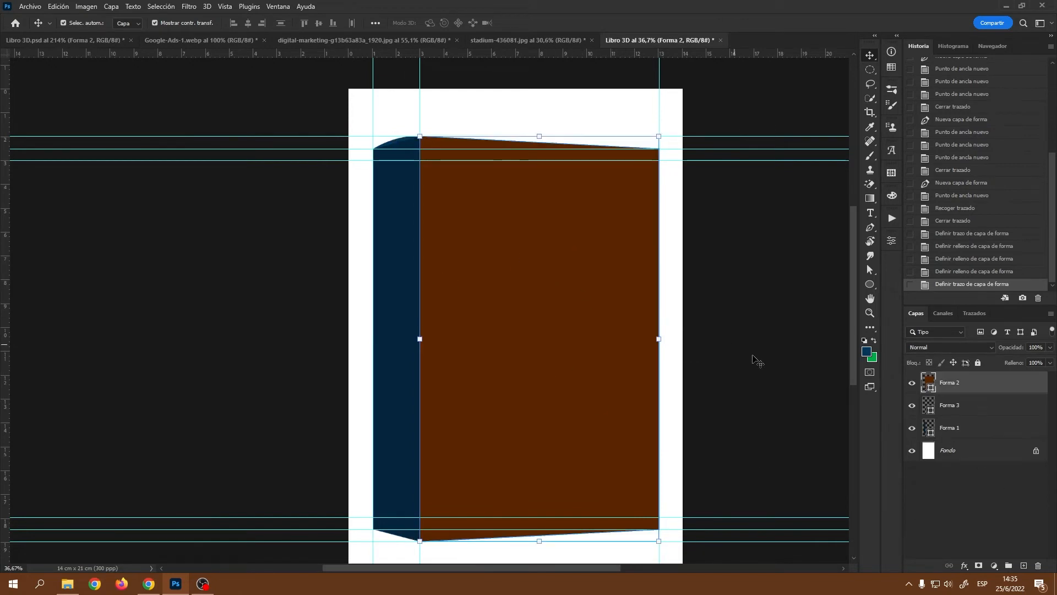
right_click(965, 387)
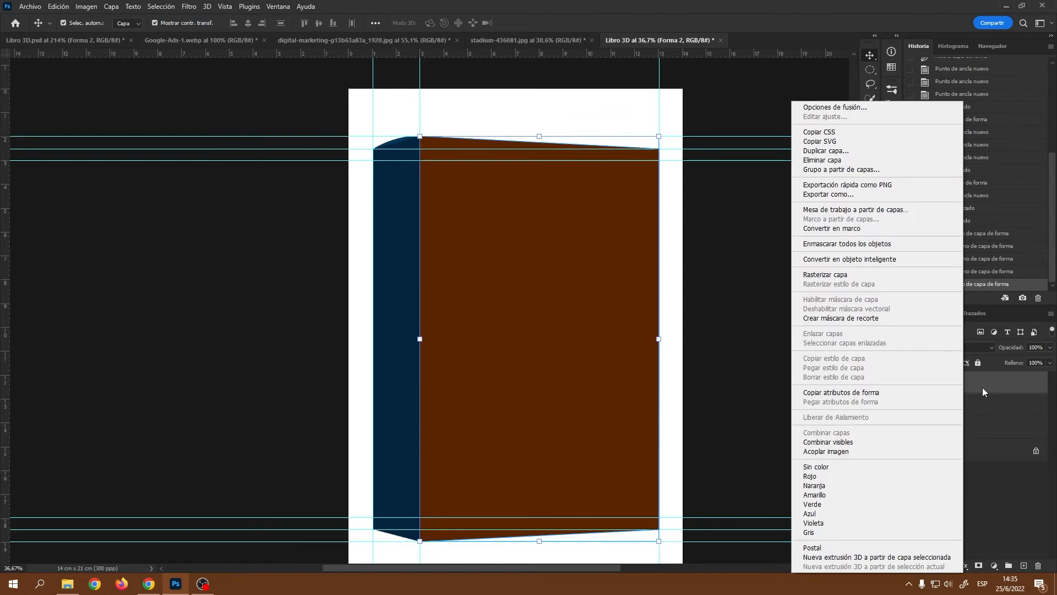
right_click(988, 387)
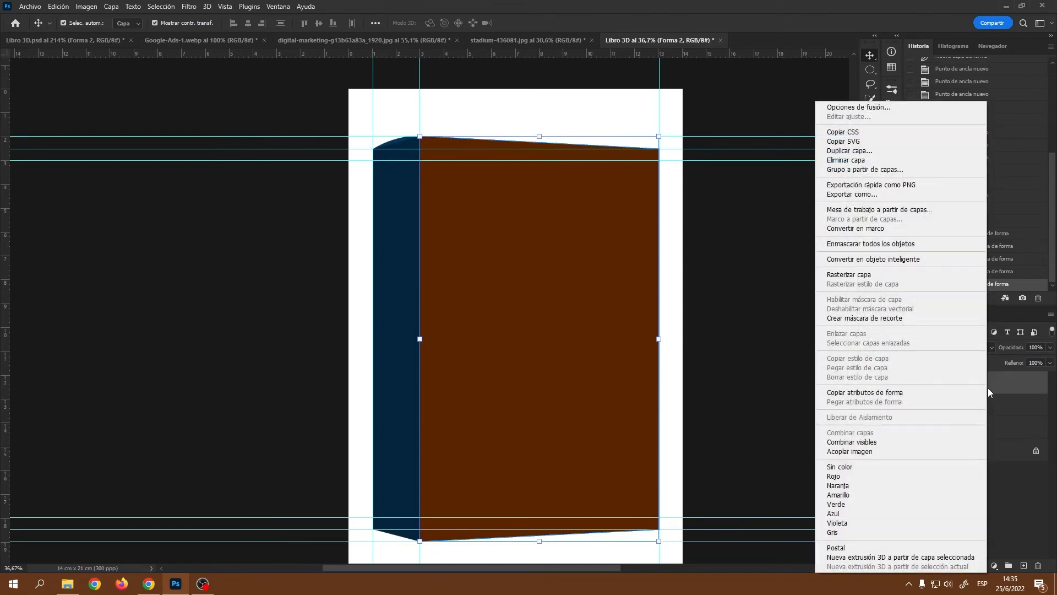
click(855, 278)
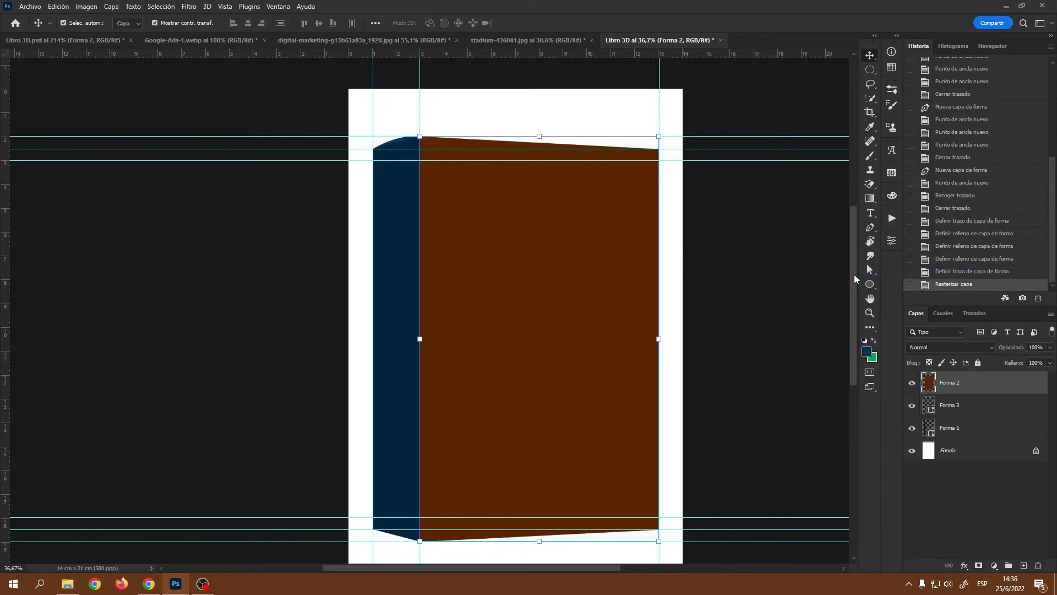
click(981, 434)
right_click(981, 432)
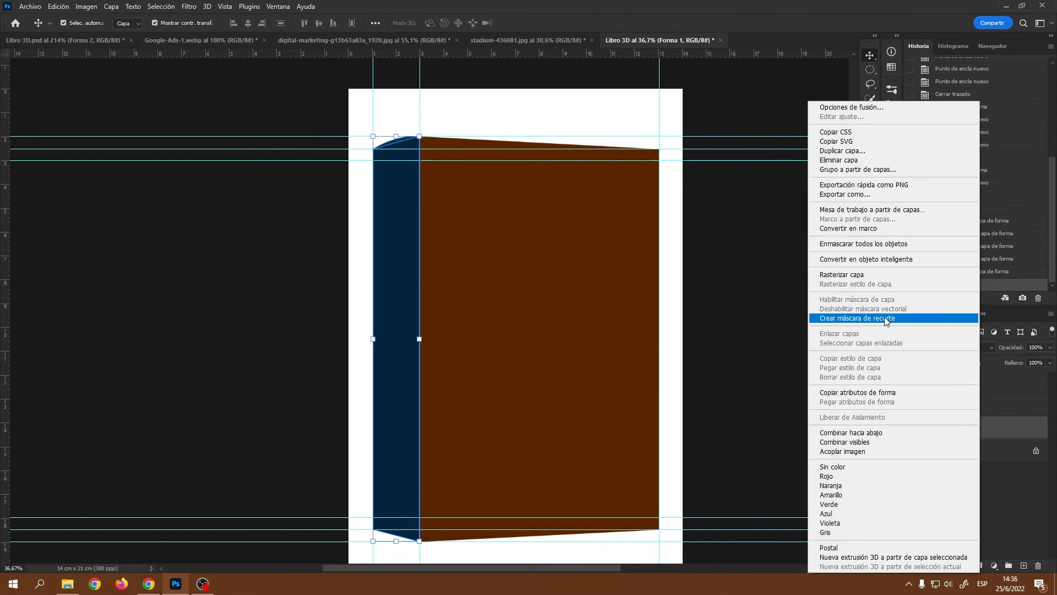
click(856, 276)
Step: Load the outline of the rasterized cover layer Forma 2 as a selection
click(967, 388)
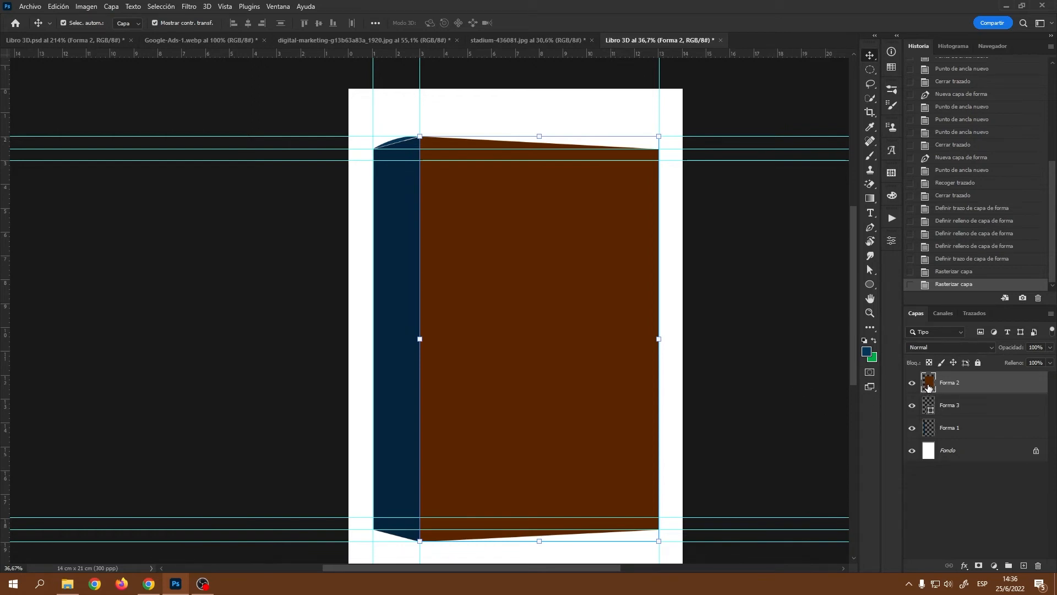
key(ctrl)
ctrl+click(930, 384)
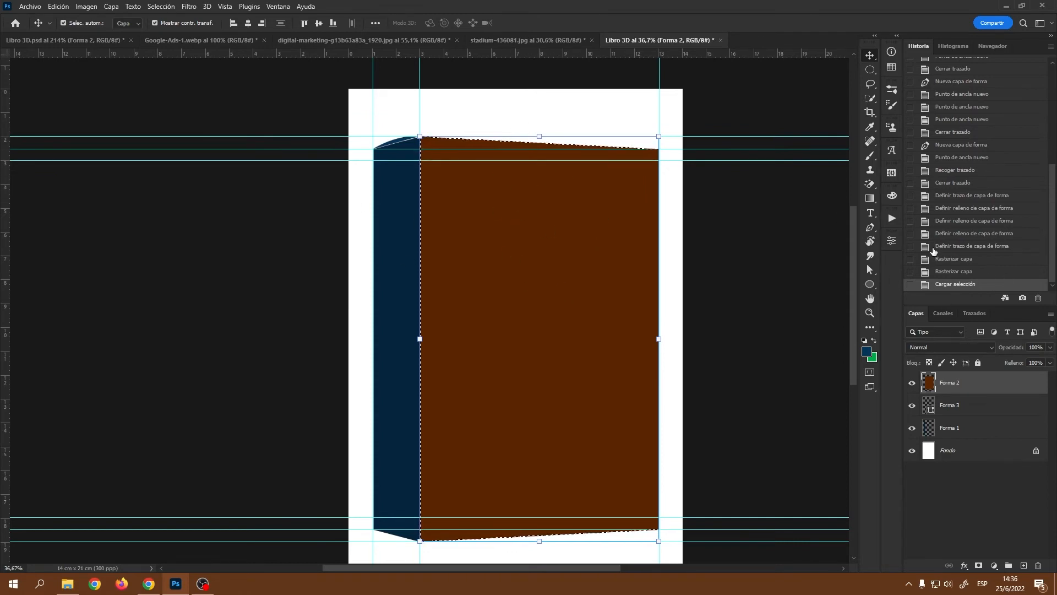
Step: With the Gradient tool, edit the gradient so its starting colour stop is the dark blue #19293e sampled from the spine
click(873, 197)
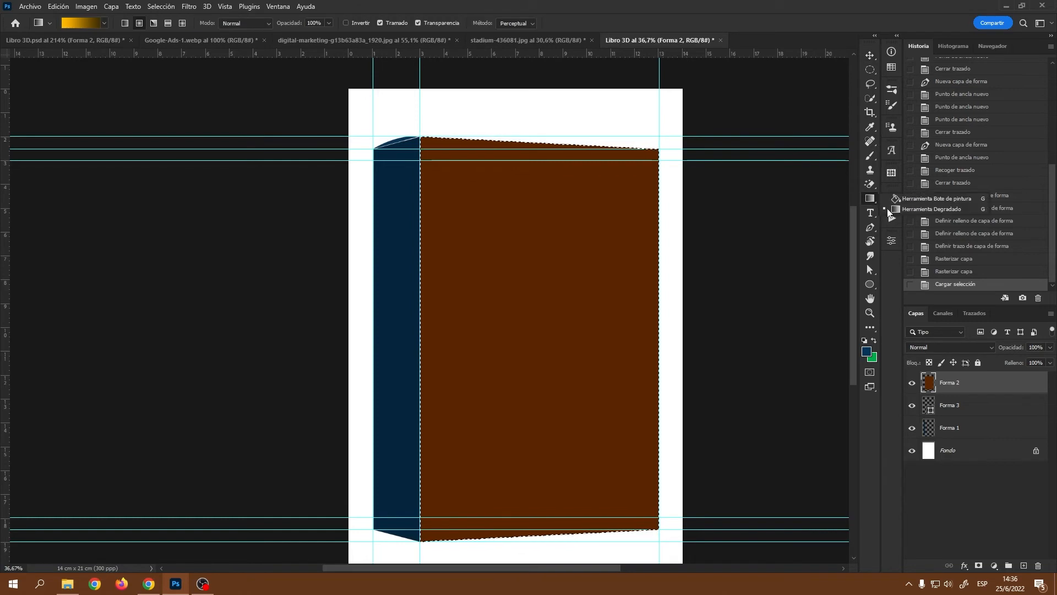
click(900, 208)
click(87, 23)
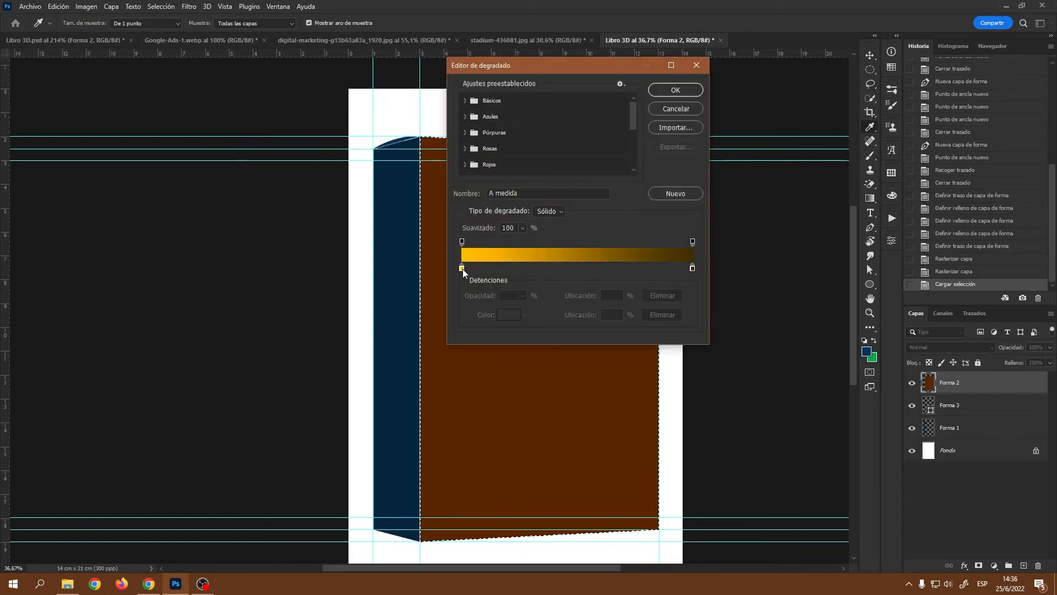
drag(532, 65, 623, 79)
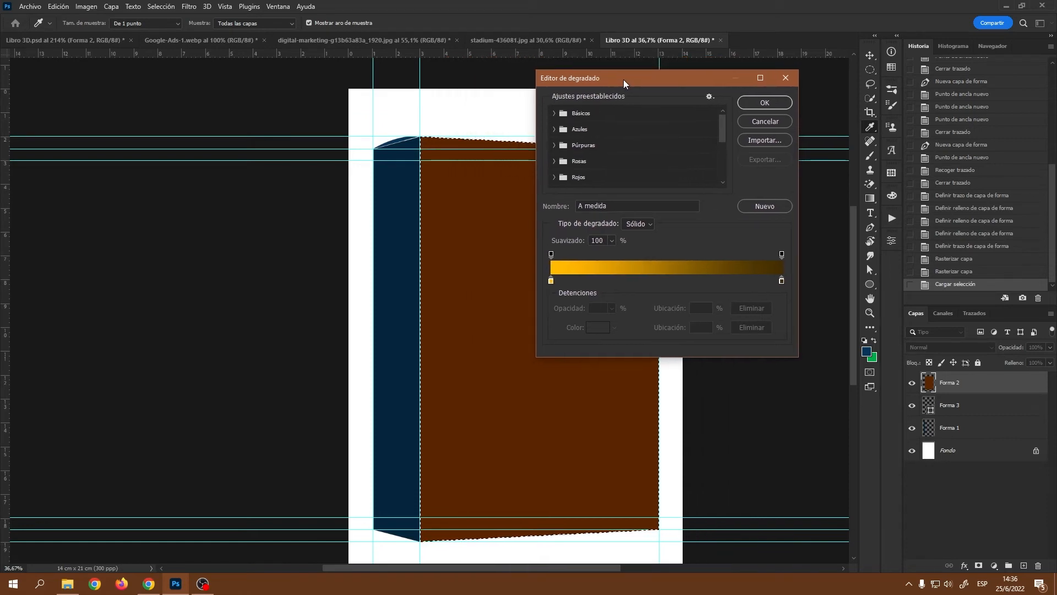
click(550, 282)
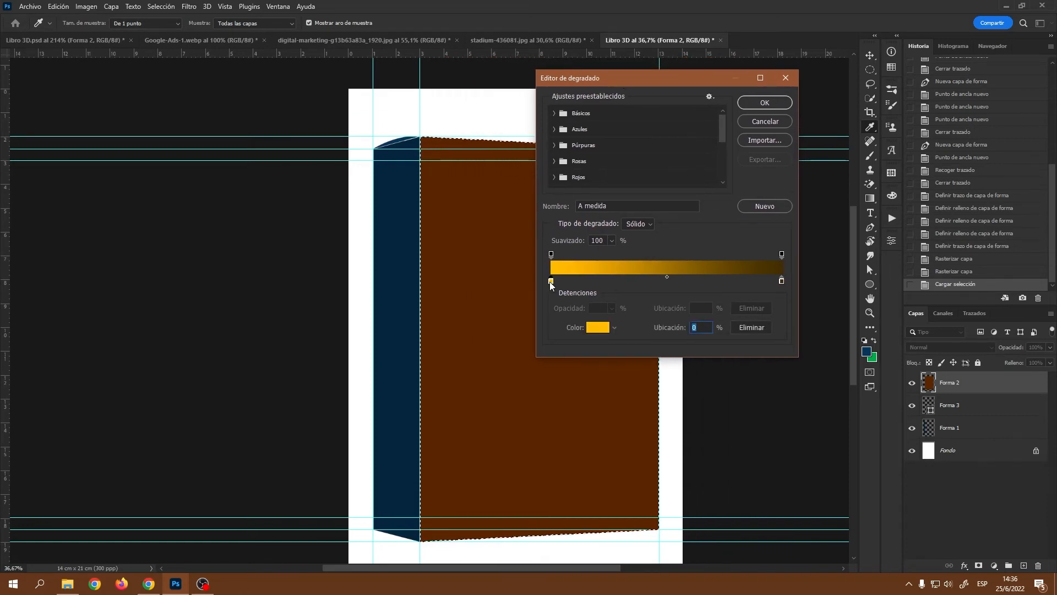
click(599, 328)
click(400, 201)
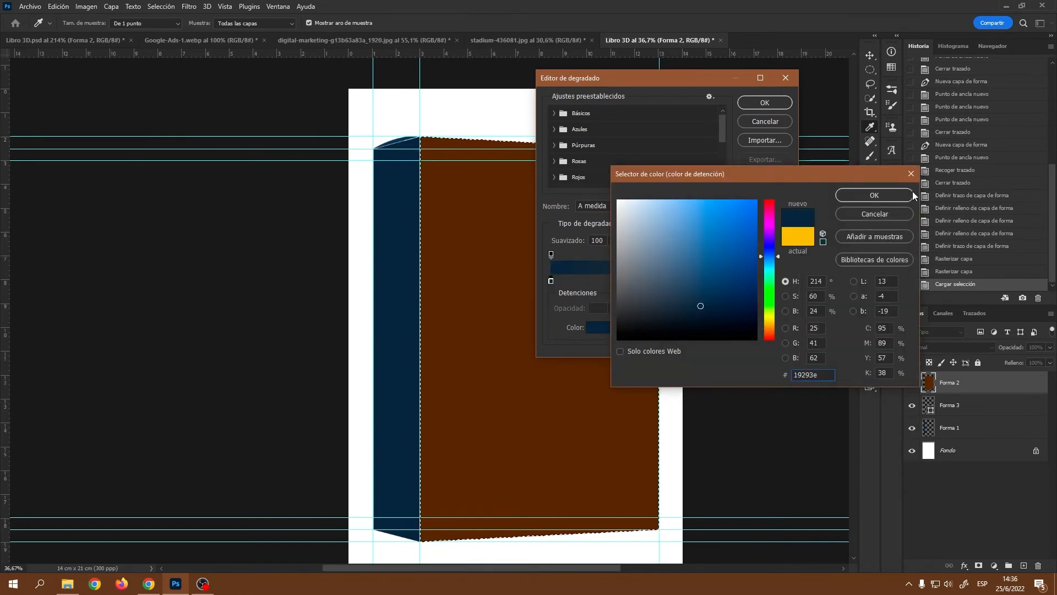
click(883, 193)
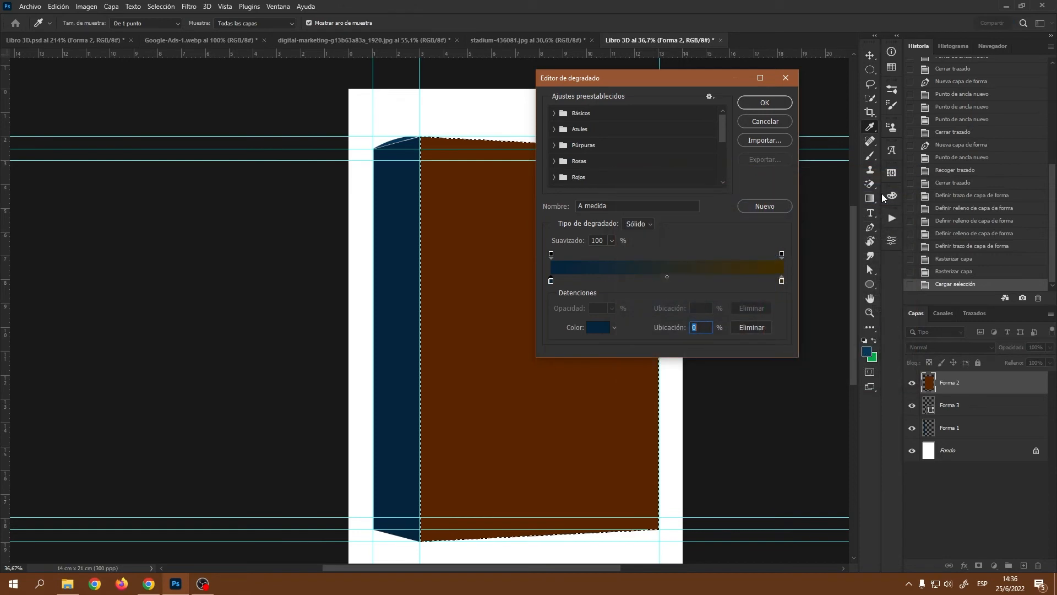
Step: Set the gradient's end colour stop to the brighter blue #114b7d, keeping only the two end stops
click(781, 281)
click(598, 327)
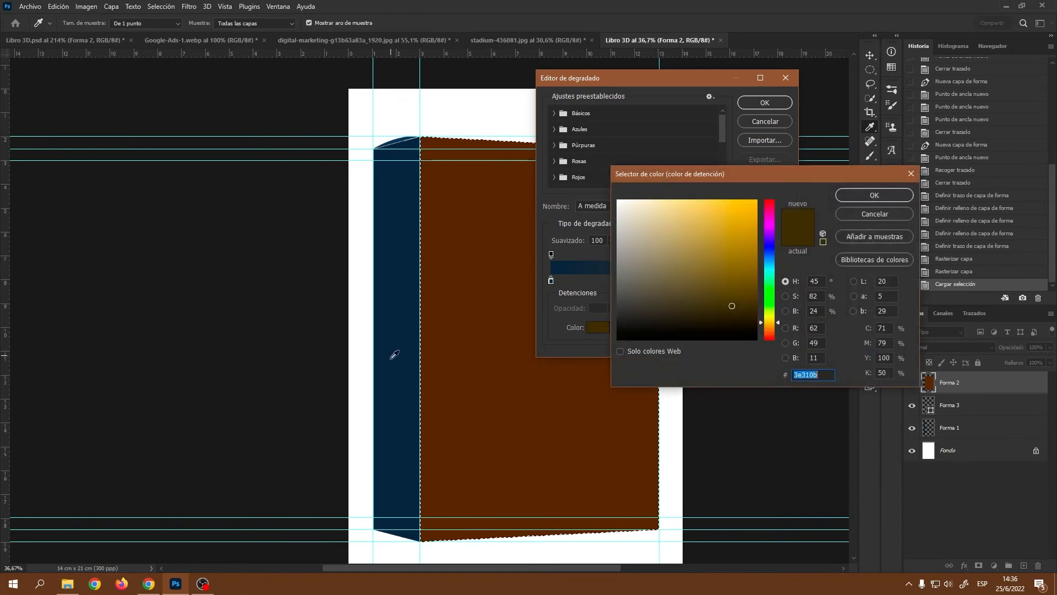
click(410, 305)
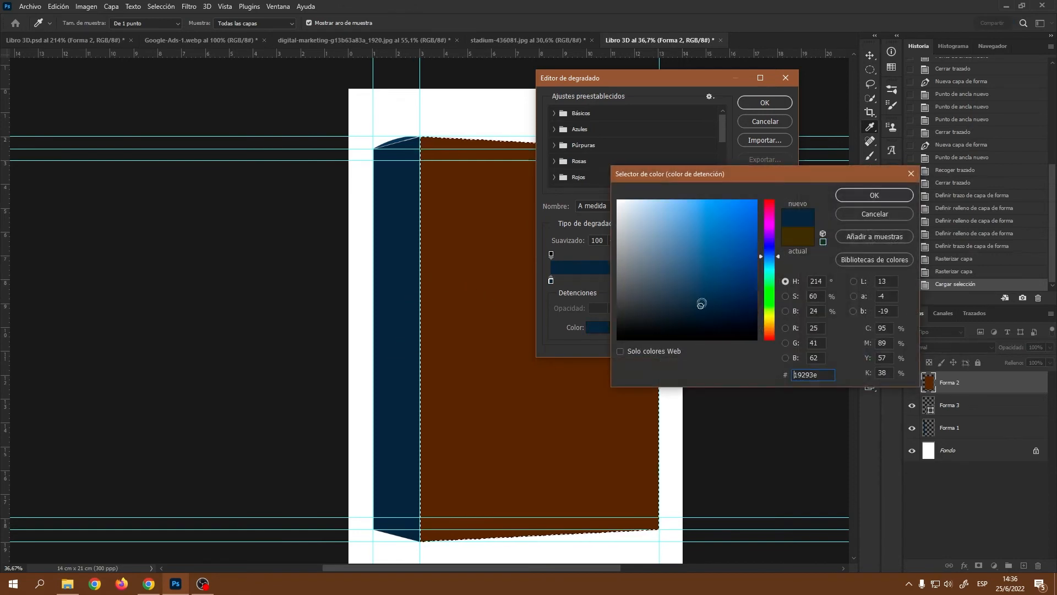
click(770, 255)
drag(770, 255, 769, 259)
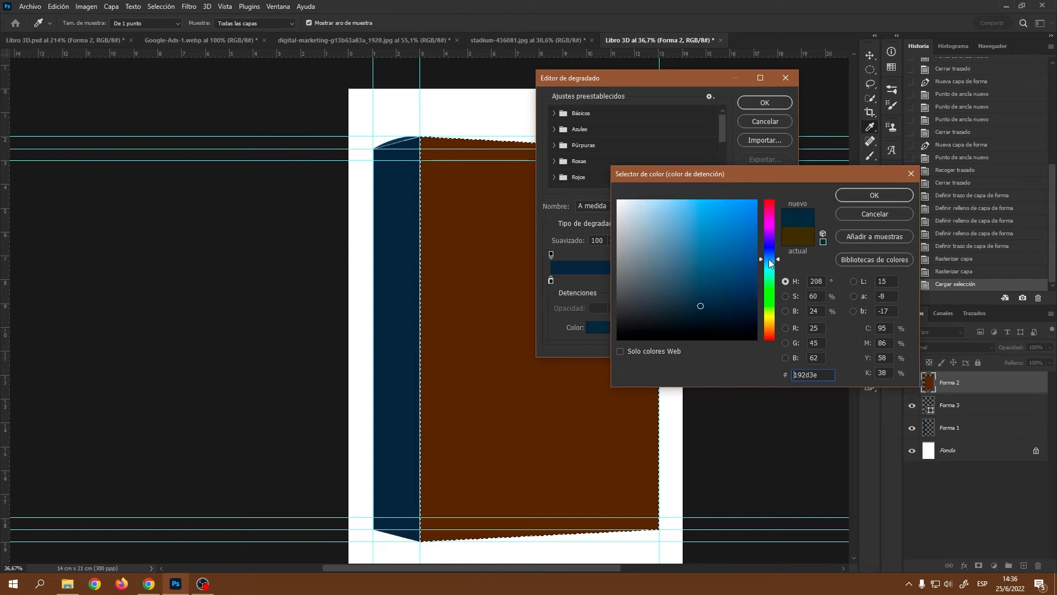
click(753, 265)
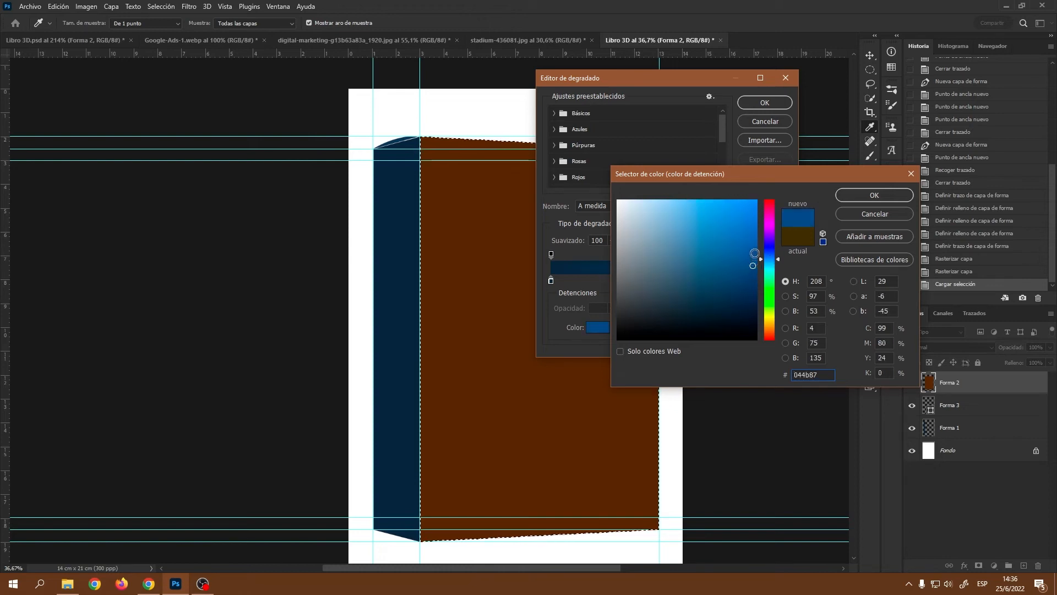
drag(745, 281, 738, 271)
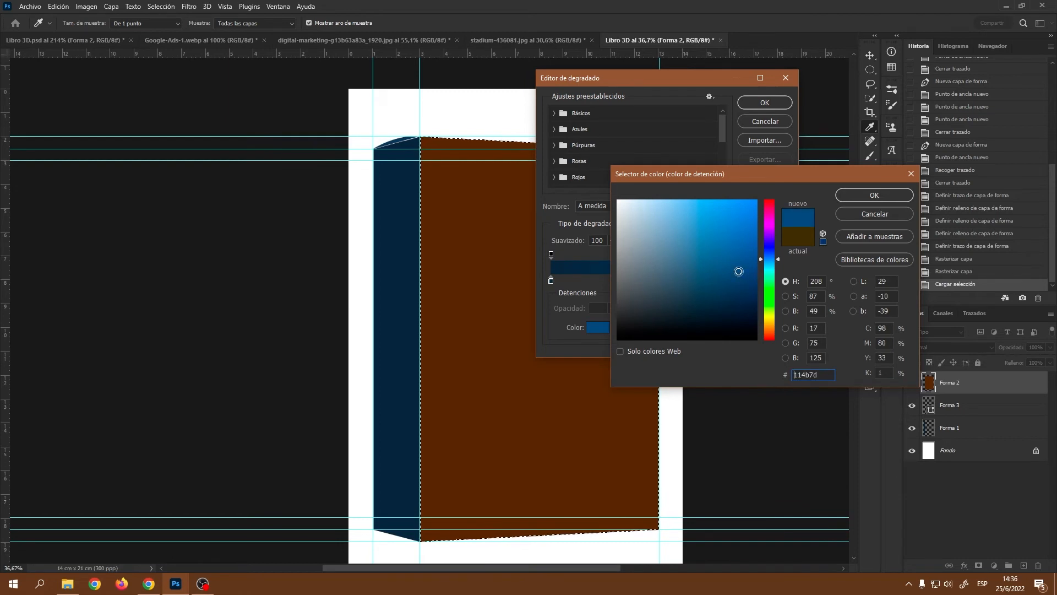
click(854, 196)
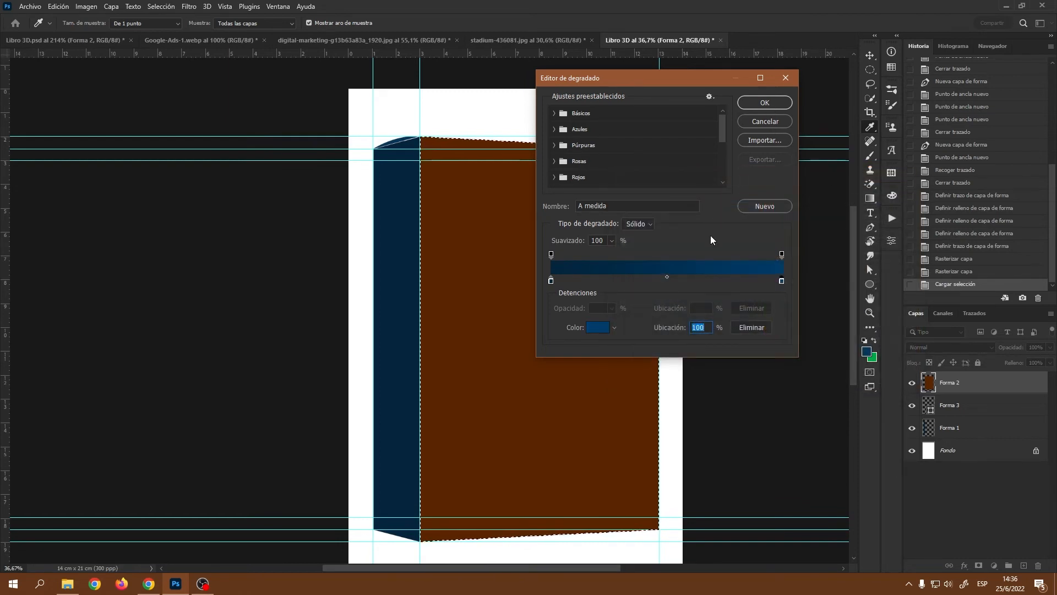
click(698, 281)
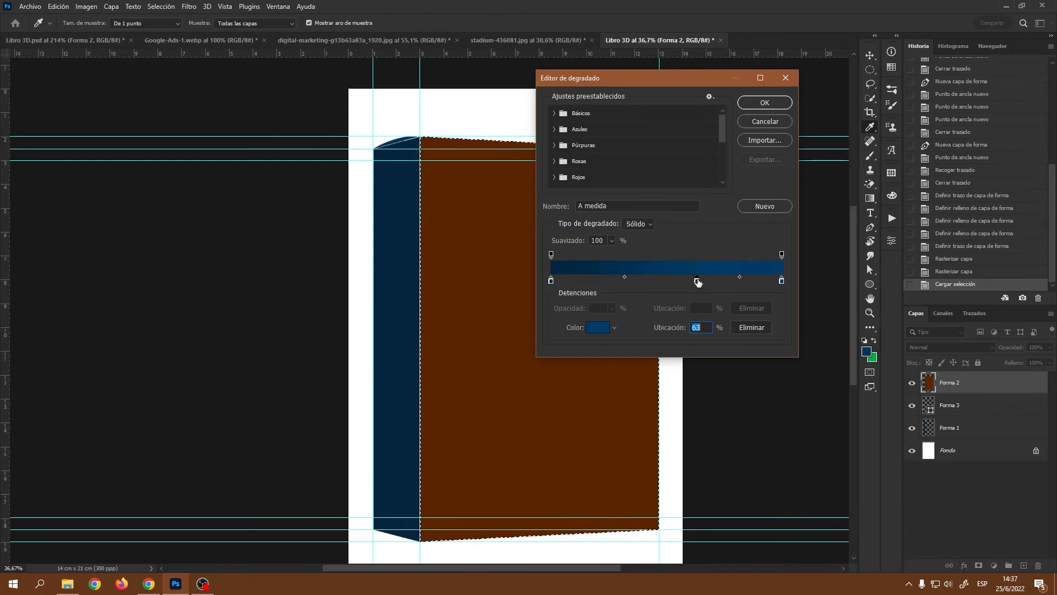
click(754, 328)
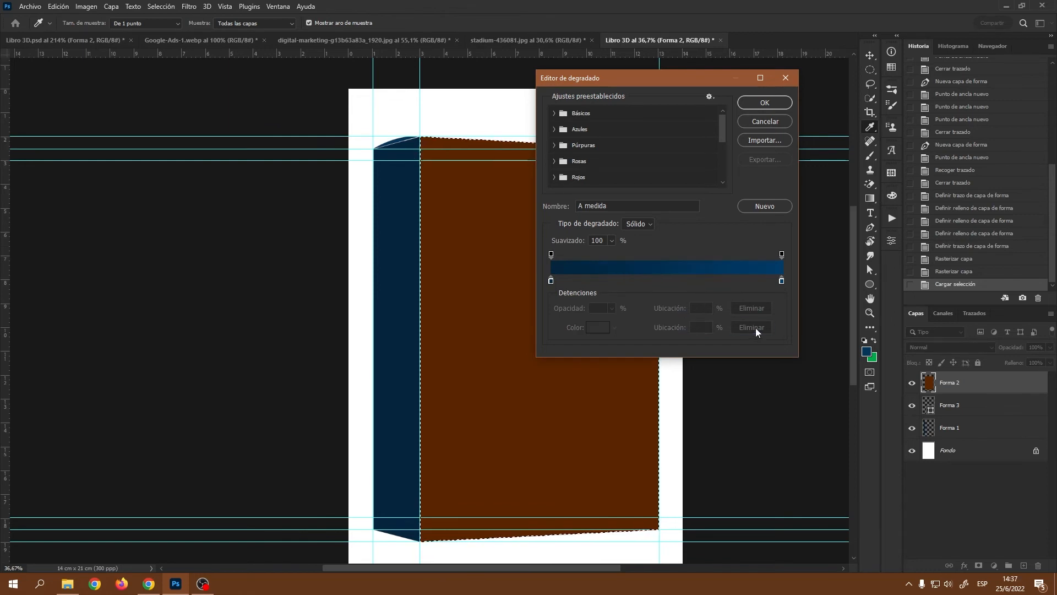
Step: Accept the edited gradient and try it on the selected cover in radial and linear styles, with different directions and lengths
click(776, 101)
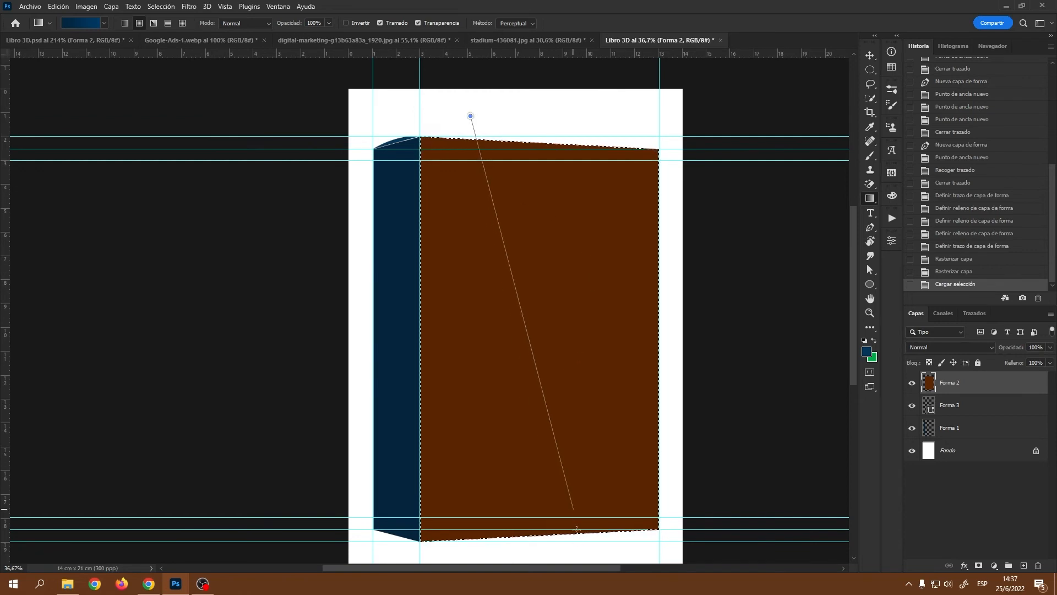
drag(576, 529, 490, 79)
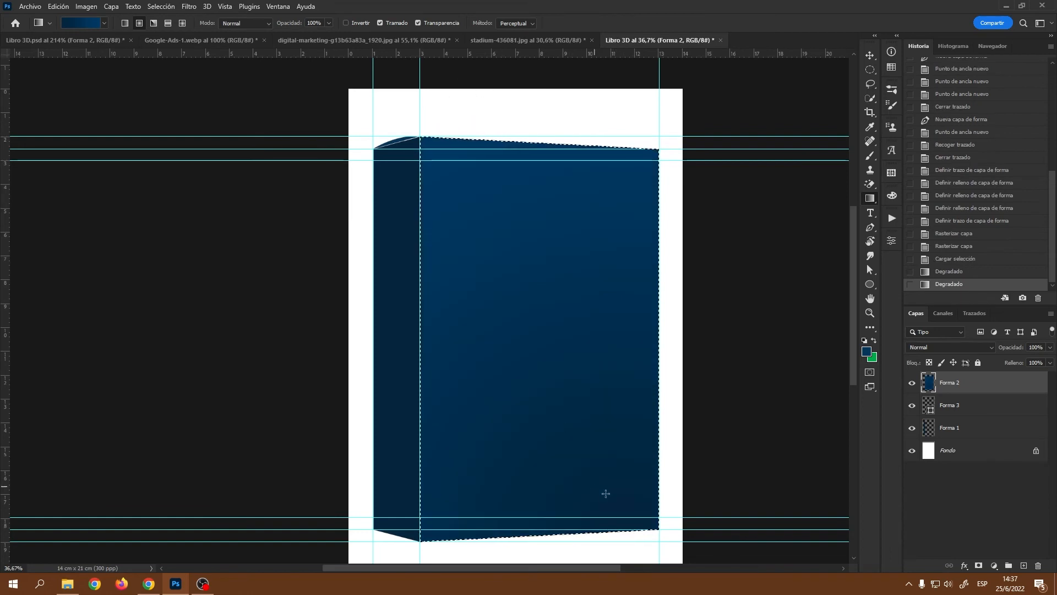
drag(719, 355, 378, 370)
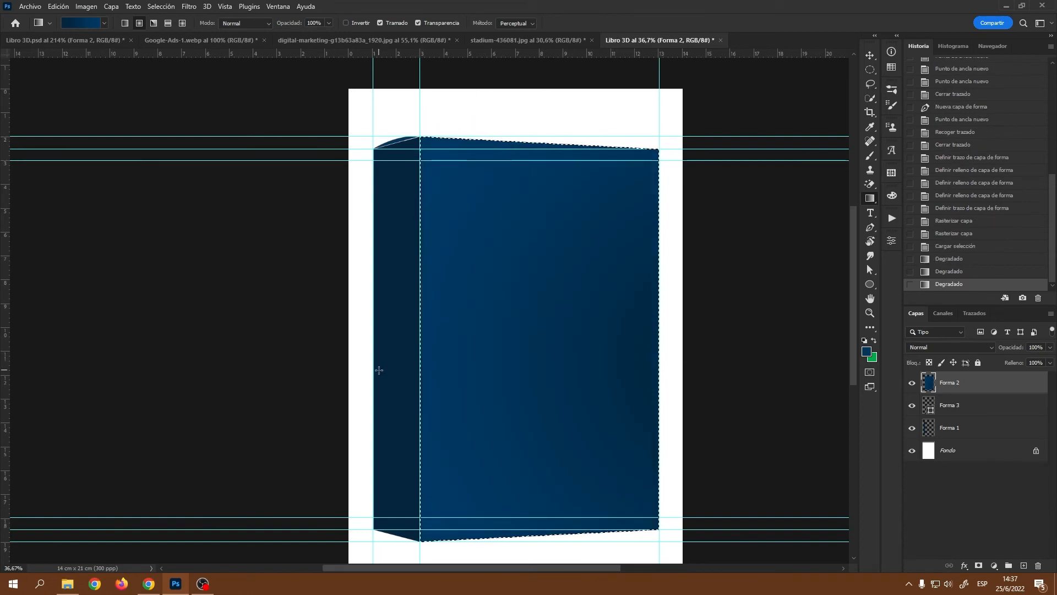
drag(698, 350, 698, 350)
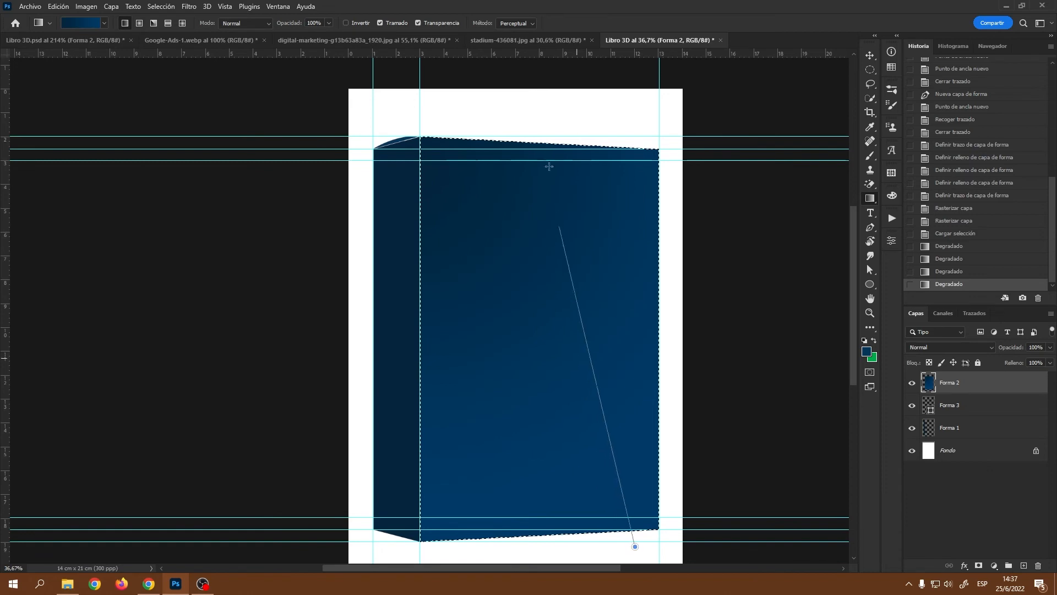
drag(549, 166, 551, 117)
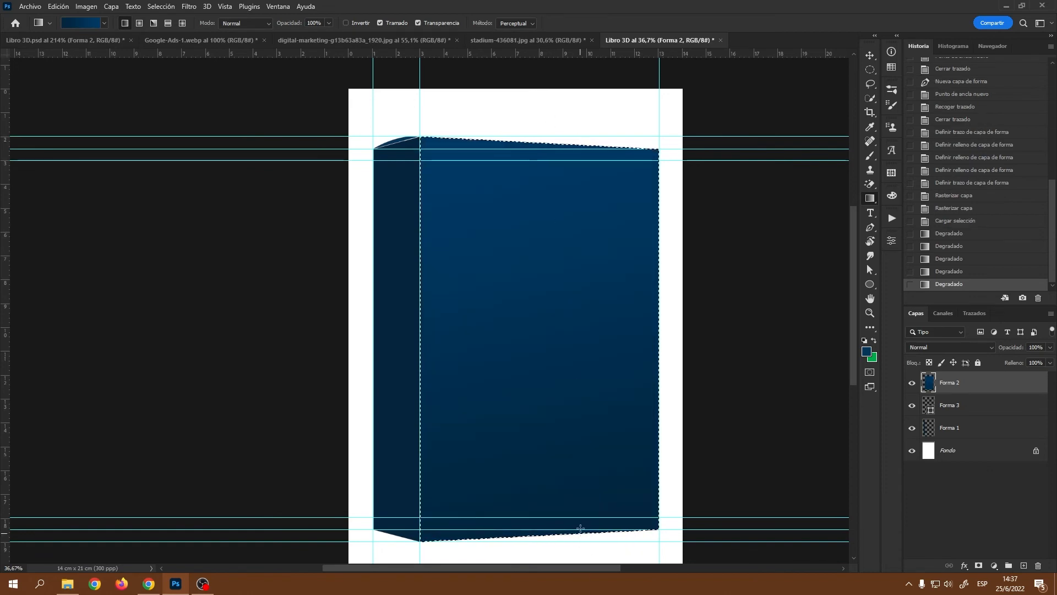
drag(568, 360, 567, 319)
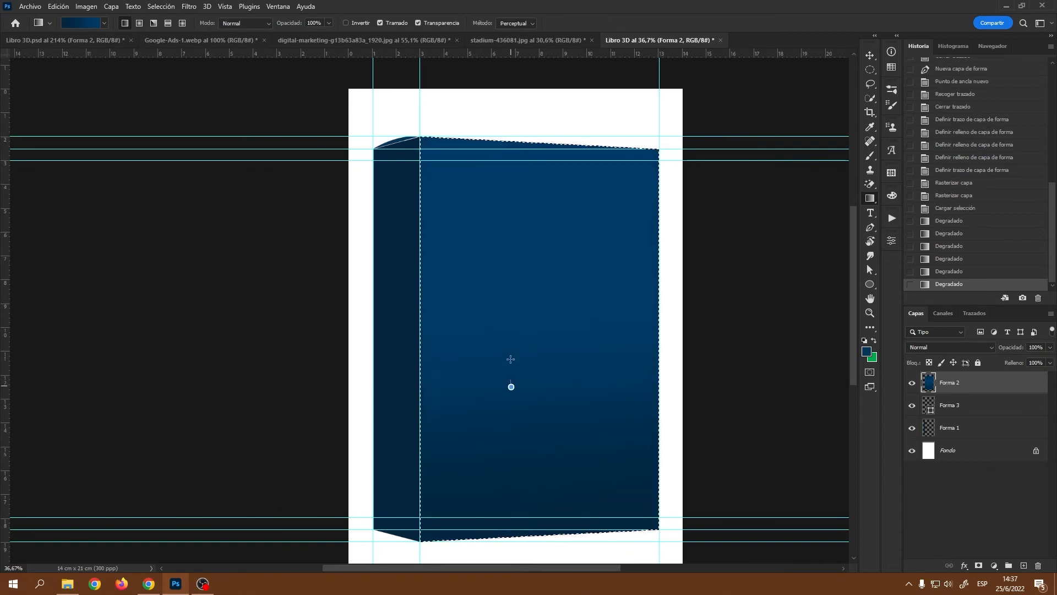
drag(510, 359, 507, 265)
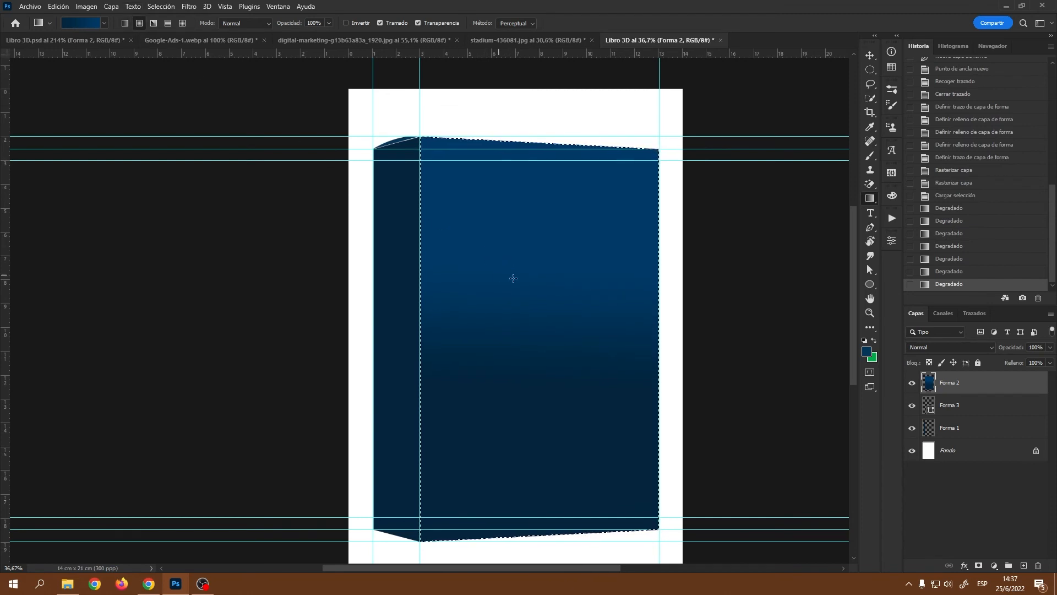
drag(483, 269, 842, 278)
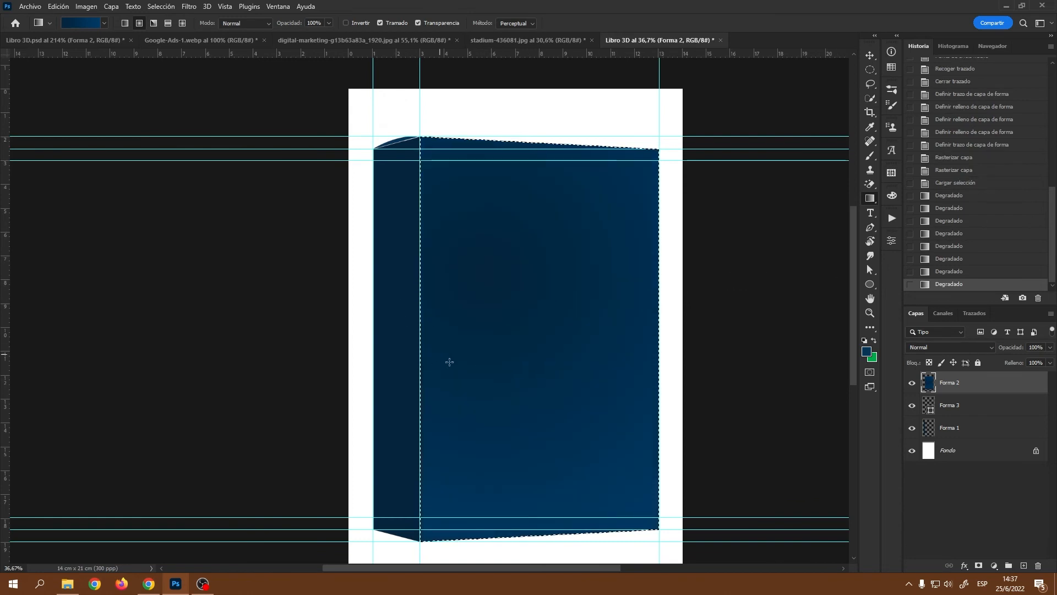
drag(587, 410, 713, 406)
Step: Fill the cover with a radial gradient, darkest beside the upper spine and brighter toward the lower outer corner, and deselect it
scroll(743, 367, right, 3)
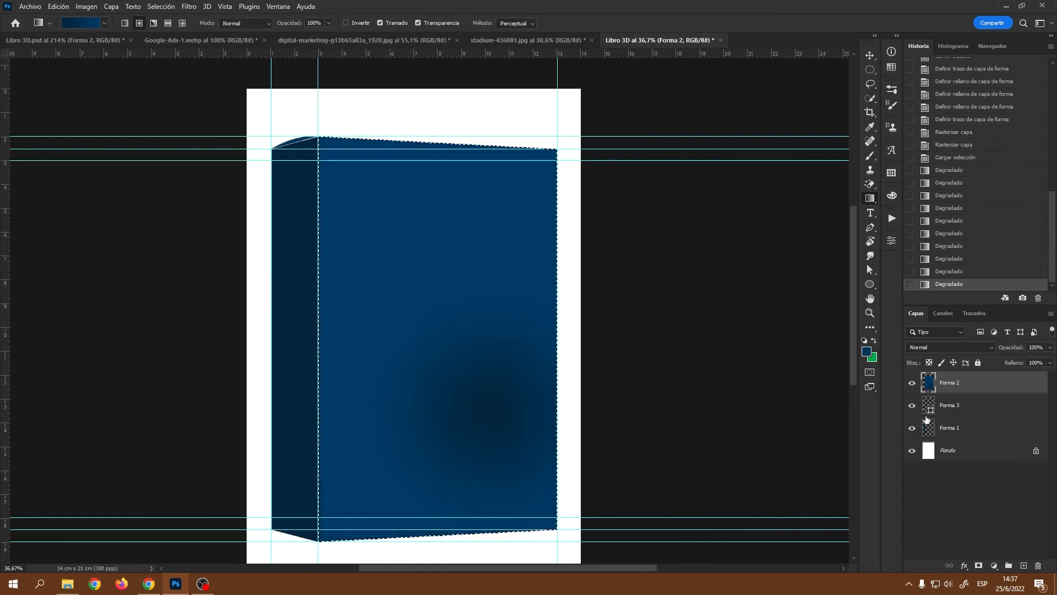
scroll(595, 398, up, 1)
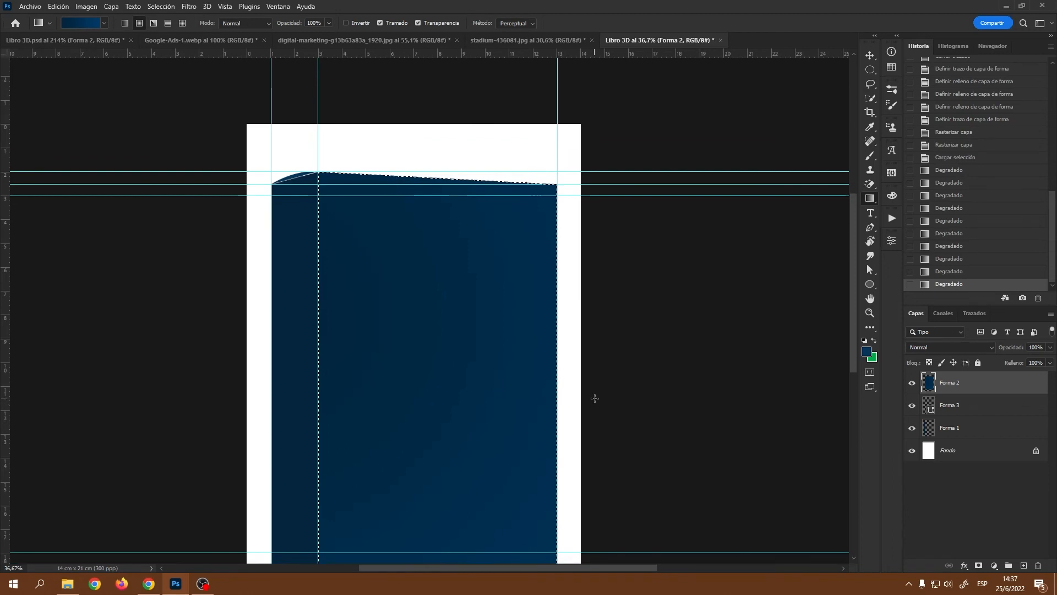
scroll(592, 388, down, 2)
drag(296, 218, 559, 286)
drag(245, 265, 802, 508)
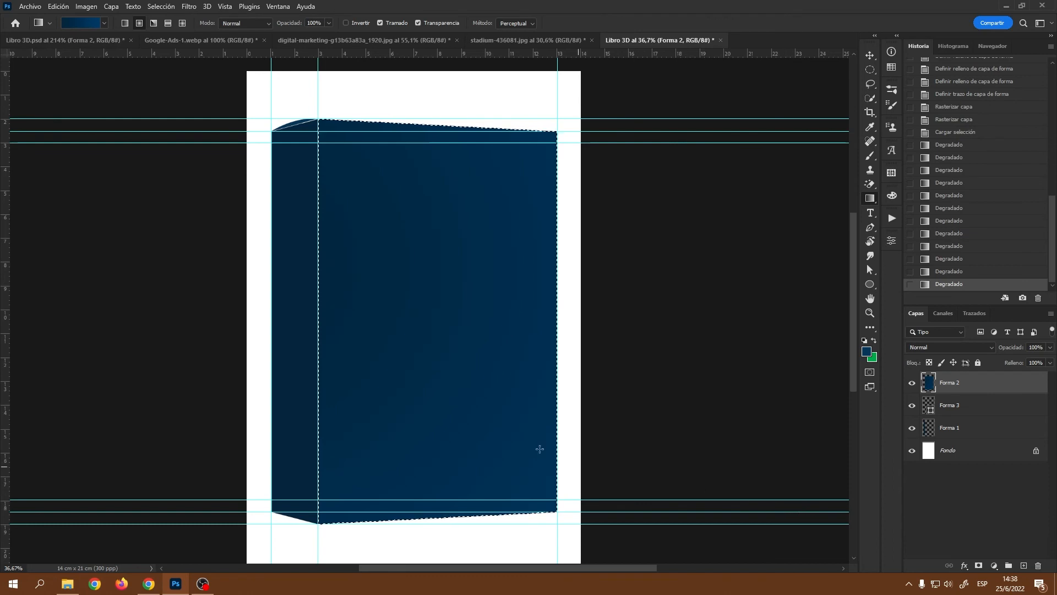
drag(273, 230, 513, 430)
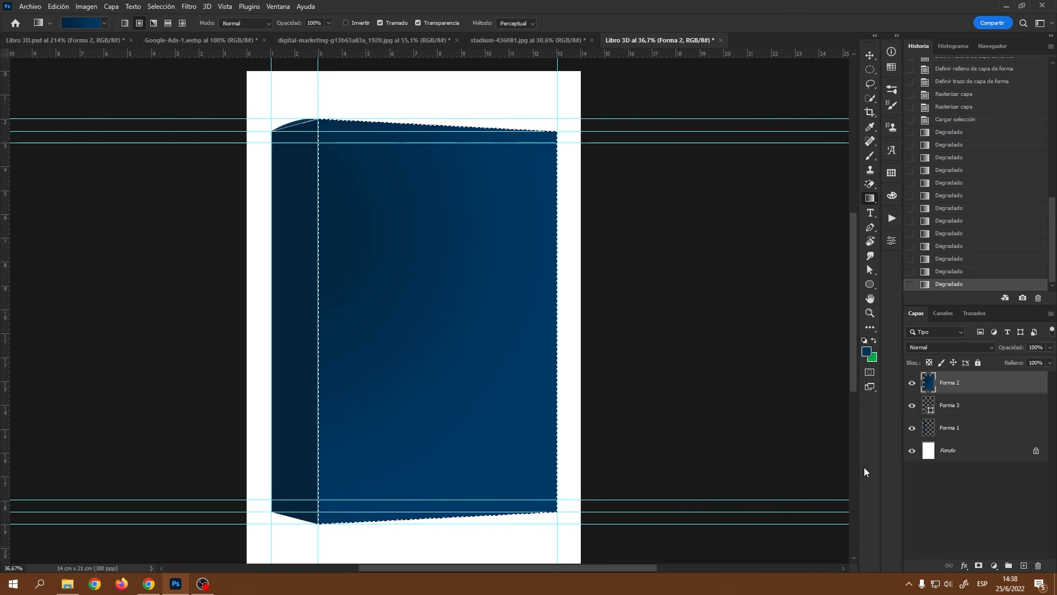
key(ctrl+d)
Step: Load the outline of spine layer Forma 1 as a selection, fill it with a linear gradient from dark base to brighter top, and deselect
click(969, 431)
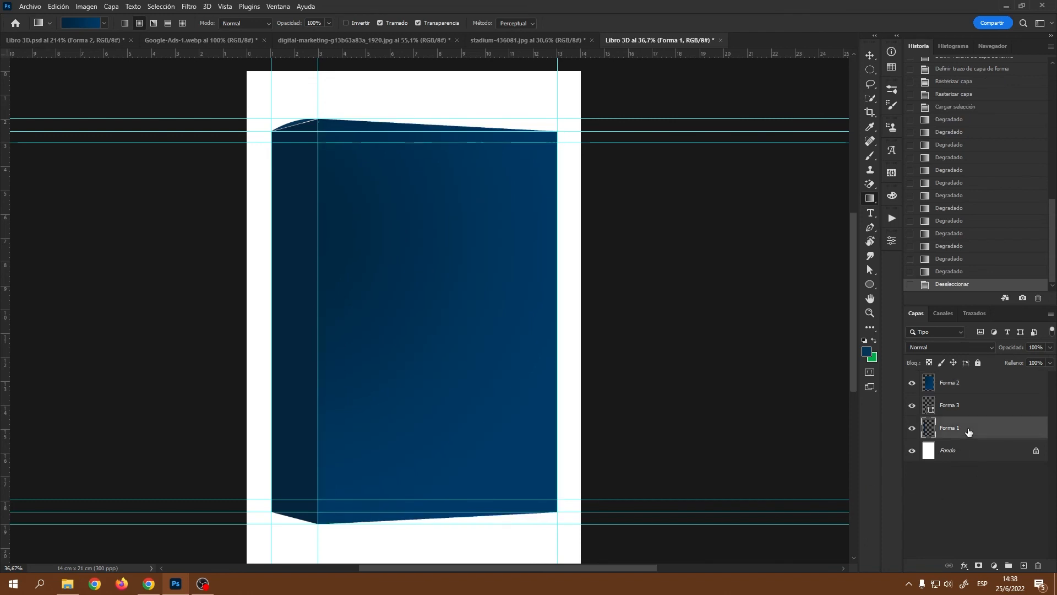
ctrl+click(930, 434)
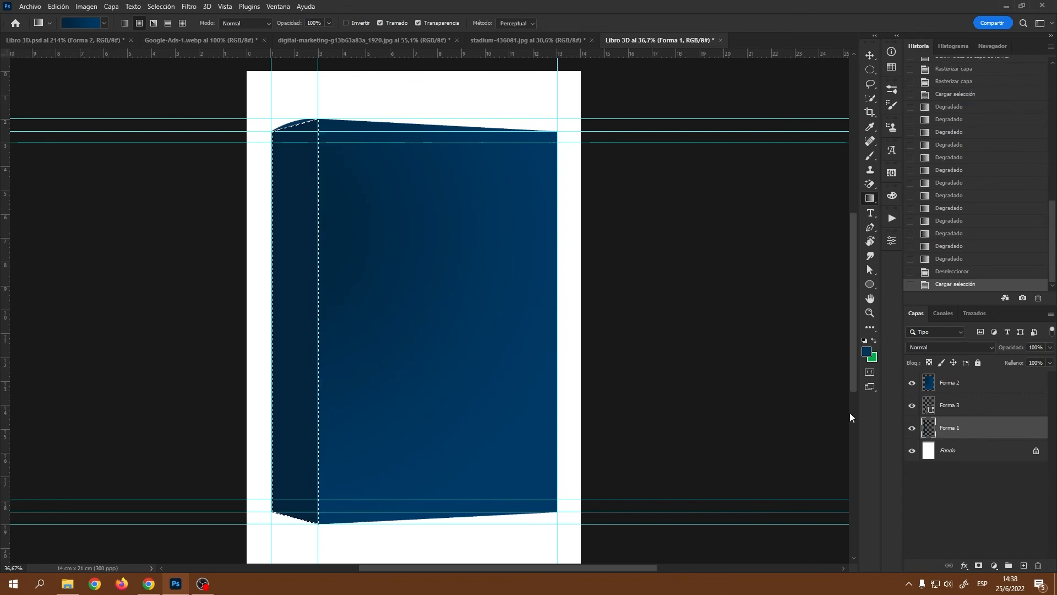
click(123, 25)
drag(300, 533, 283, 71)
scroll(418, 264, down, 5)
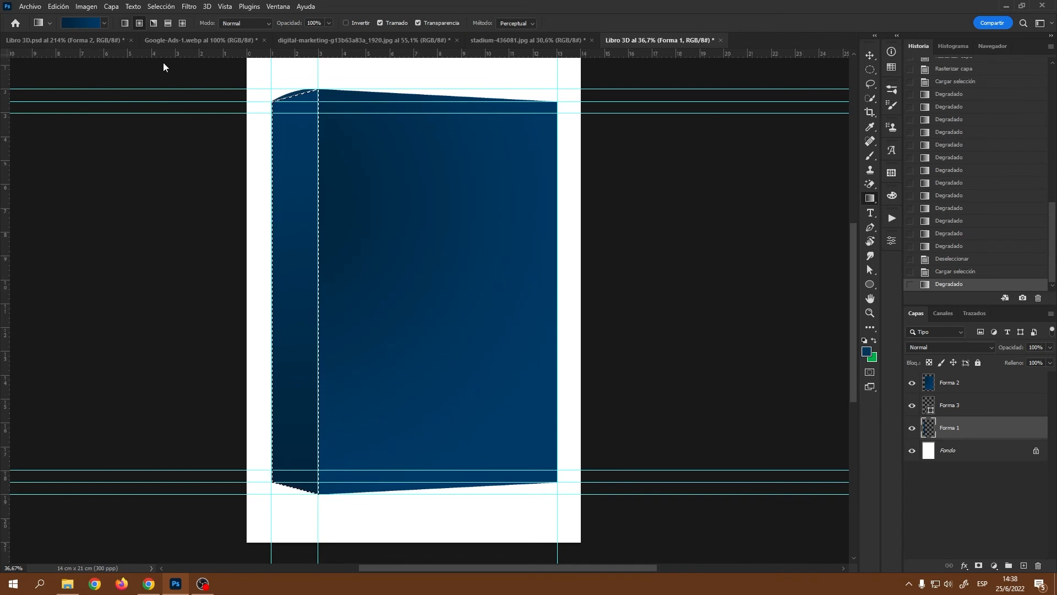
drag(253, 188, 372, 385)
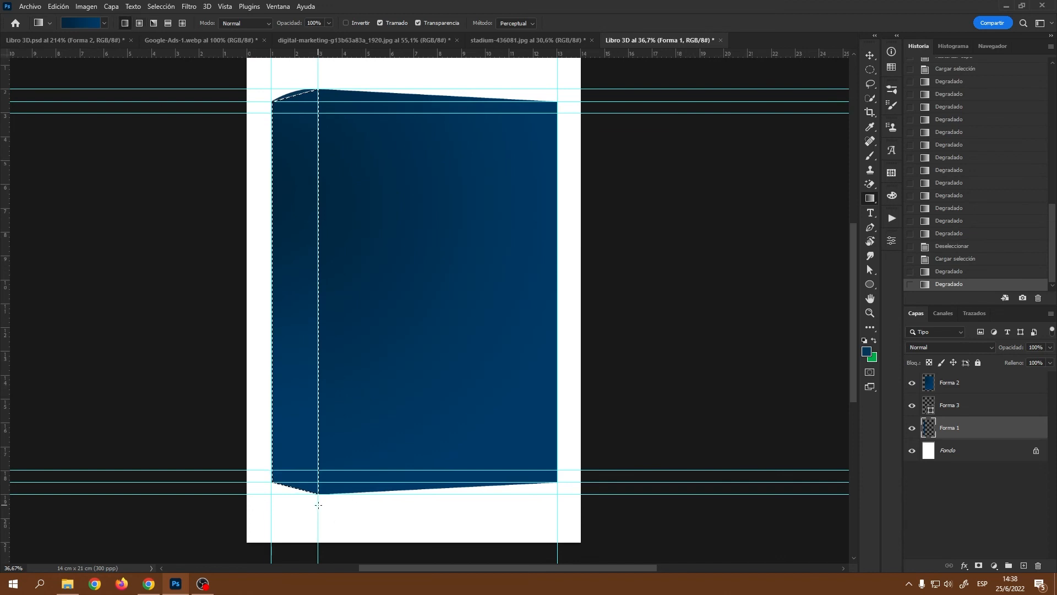
drag(294, 505, 297, 117)
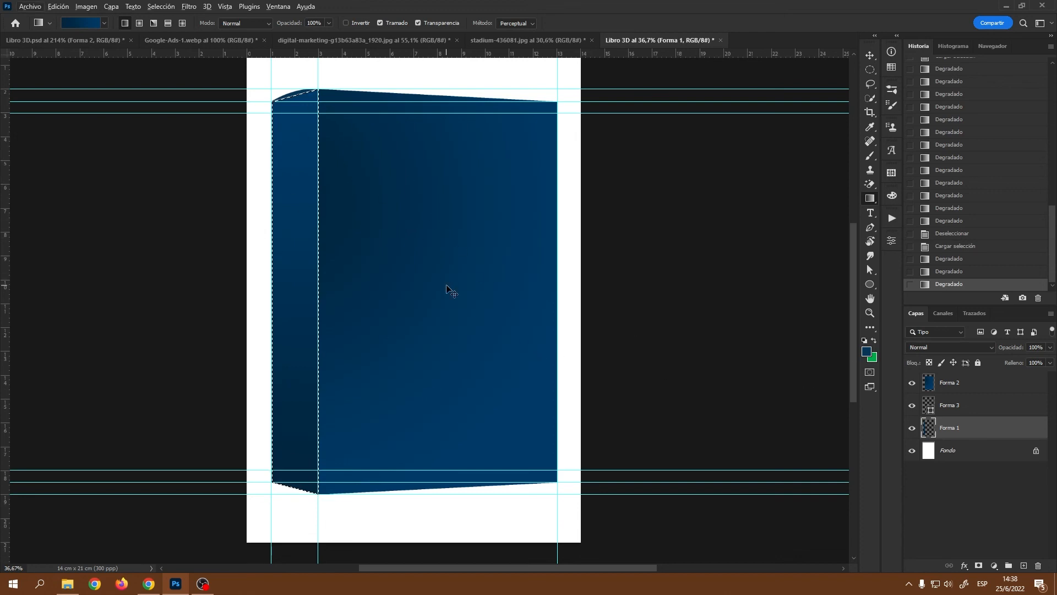
key(ctrl+d)
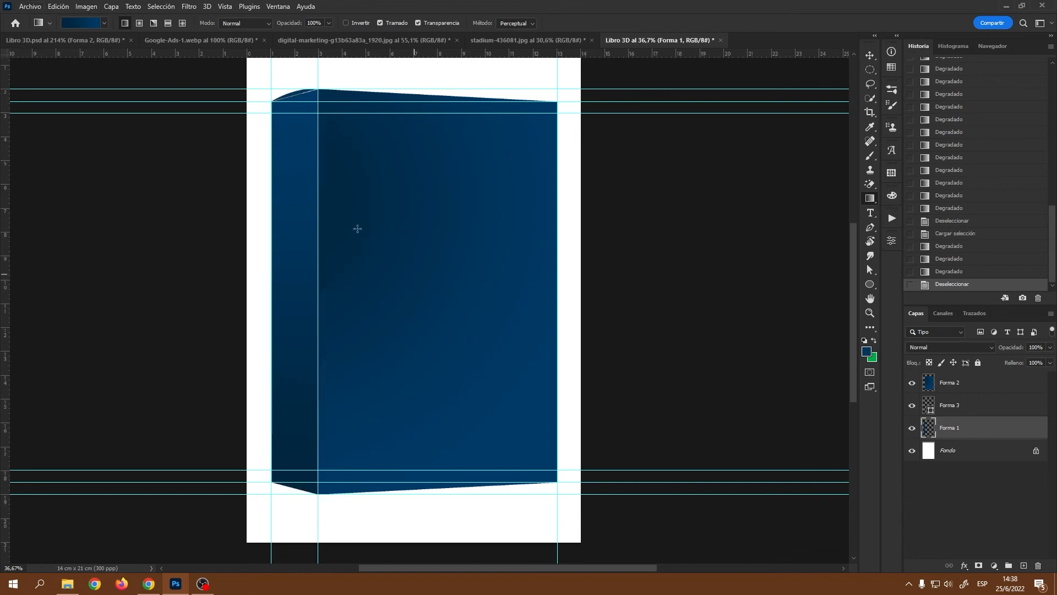
Step: Examine the curved cap above the spine against the shaded faces and make its shape layer Forma 3 active
scroll(323, 144, up, 5)
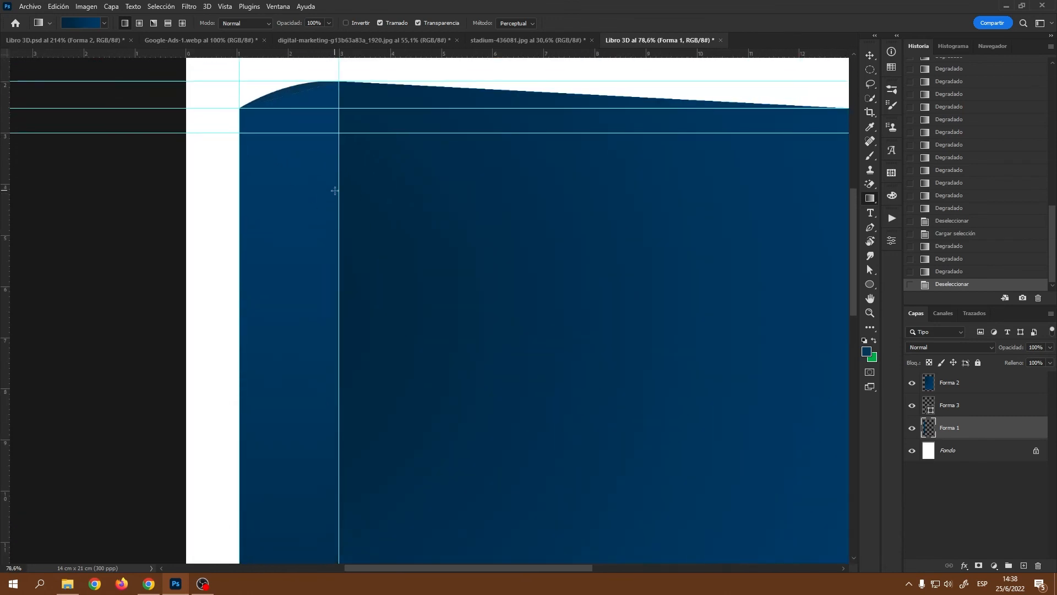
scroll(328, 197, up, 5)
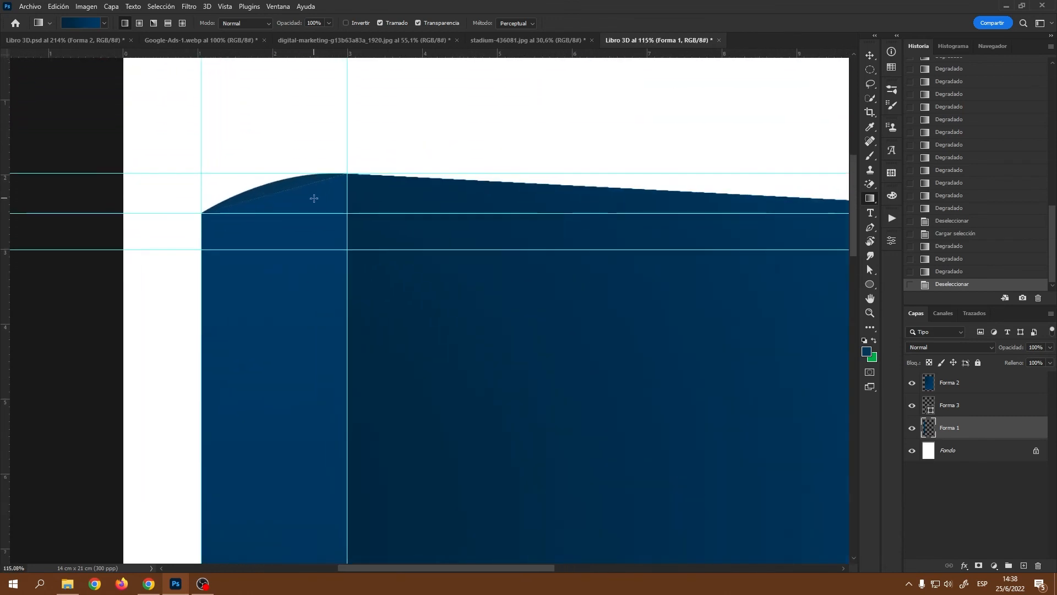
scroll(318, 193, up, 1)
scroll(318, 194, up, 2)
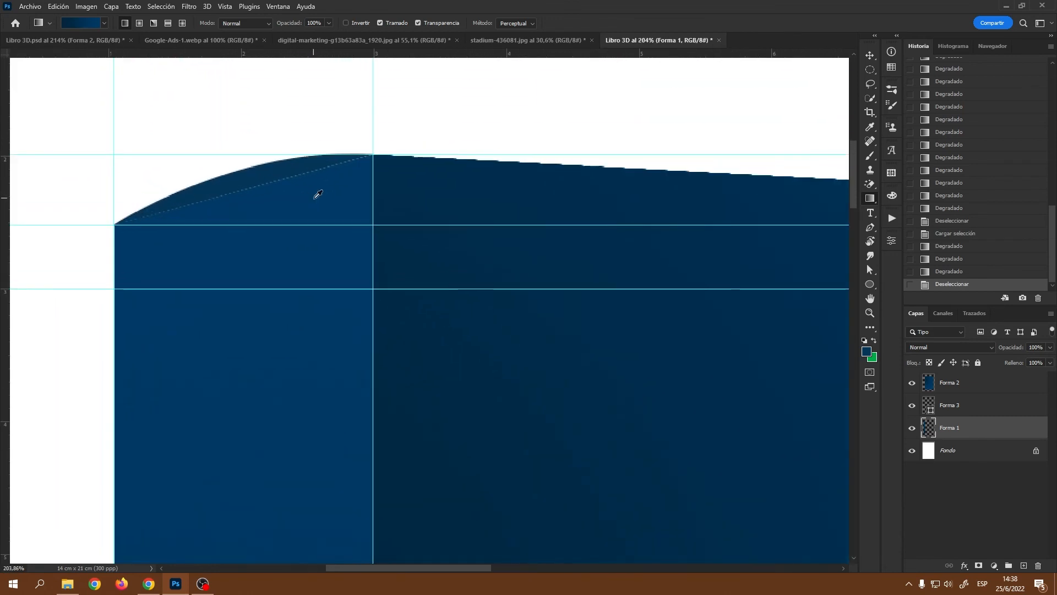
click(949, 405)
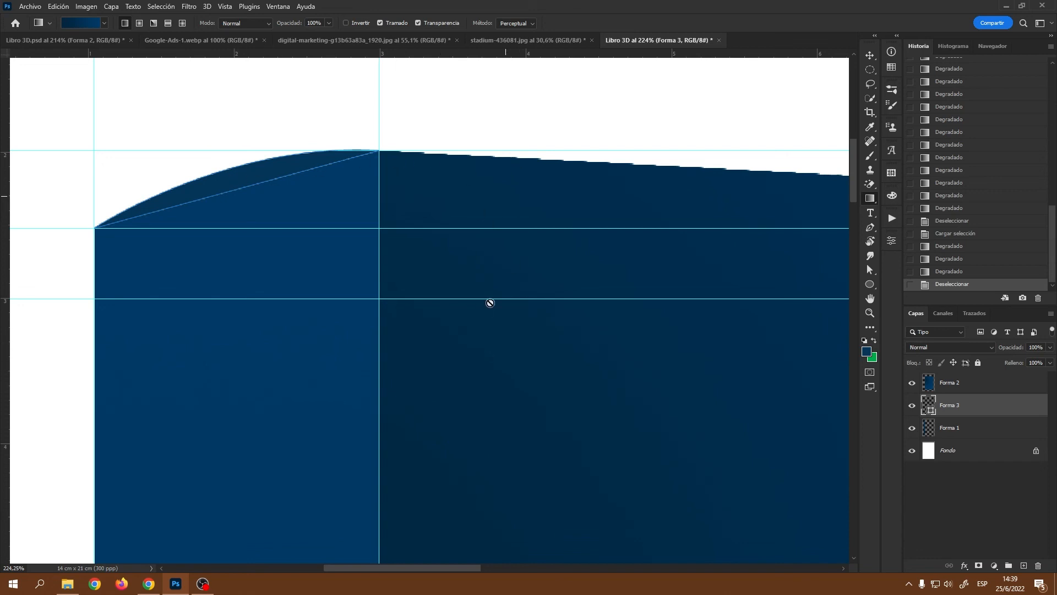
scroll(548, 297, down, 3)
scroll(548, 293, down, 6)
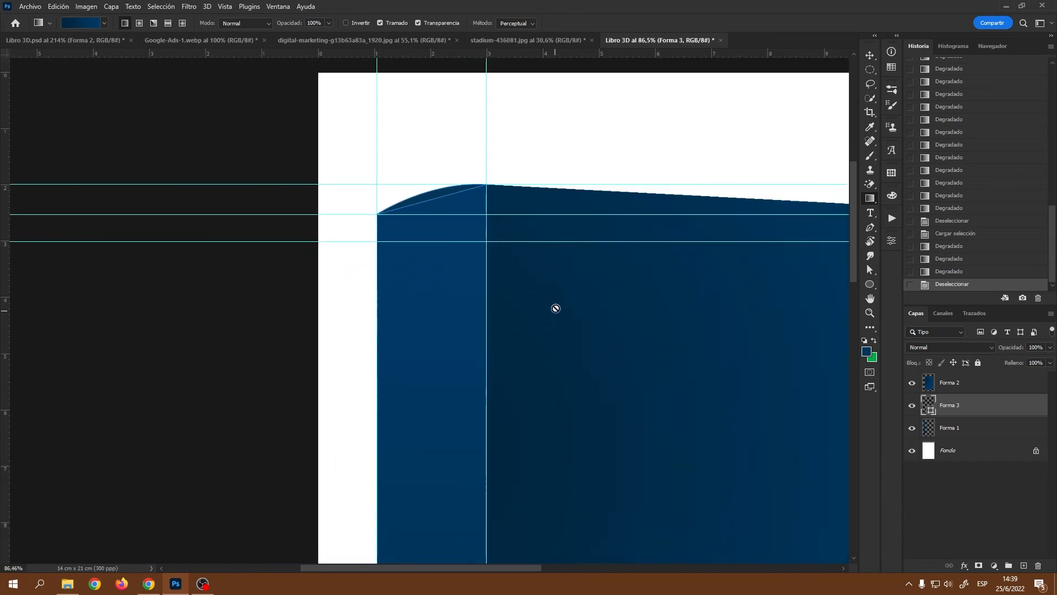
scroll(573, 322, down, 1)
scroll(554, 518, down, 1)
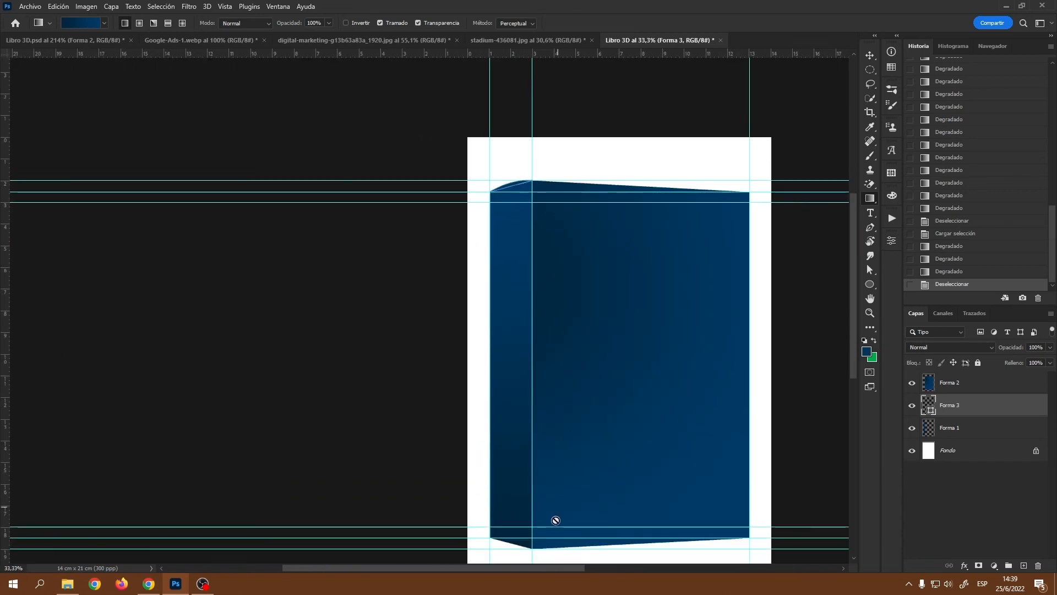
drag(561, 567, 641, 559)
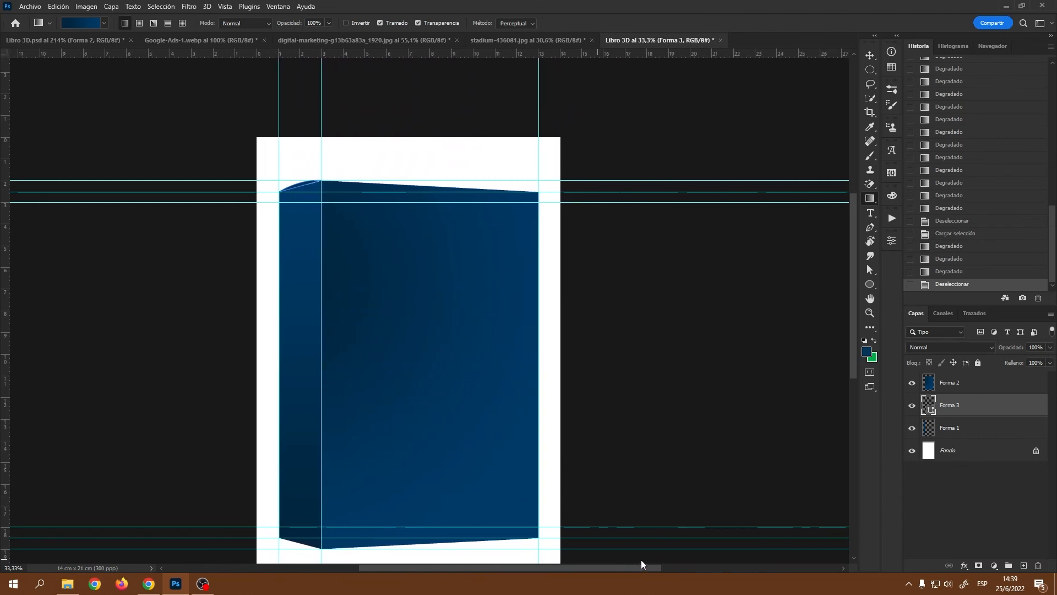
scroll(462, 385, down, 2)
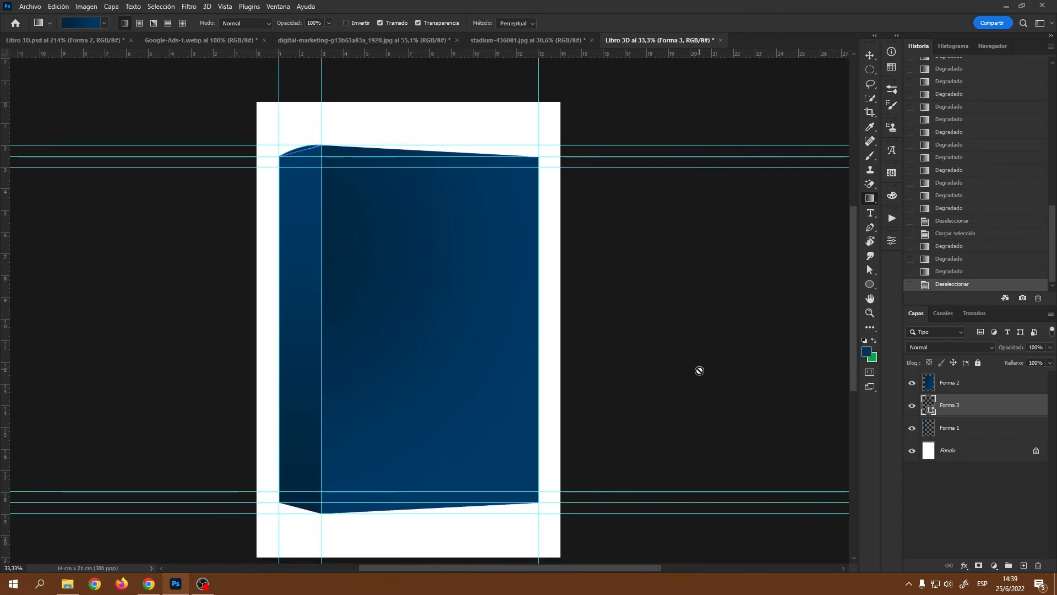